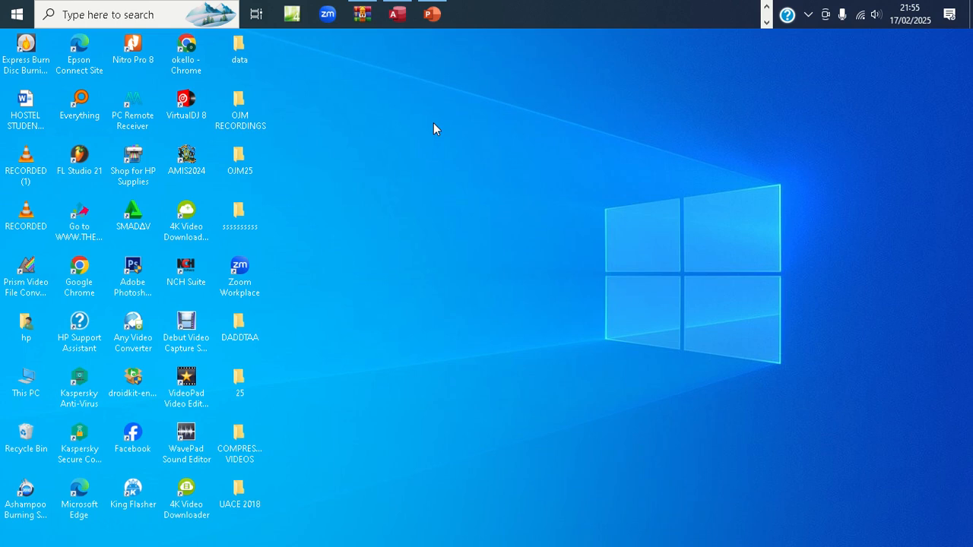
Restore the Access window showing the OPD Table sorted by Amount Paid
{"action": "mouse_move", "coordinate": [398, 9]}
{"action": "left_click", "coordinate": [398, 23]}
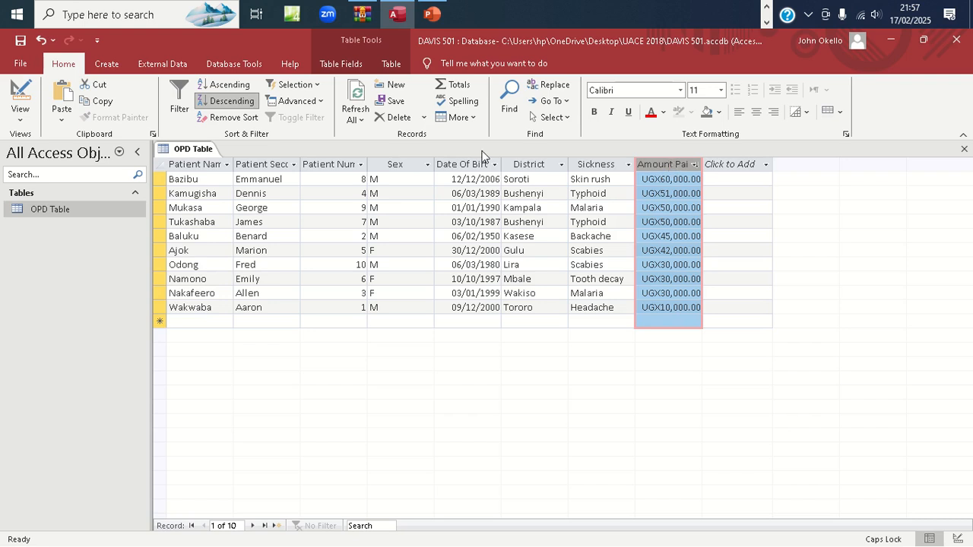
Show the Create ribbon's options for new database objects from the OPD Table
{"action": "left_click", "coordinate": [113, 69]}
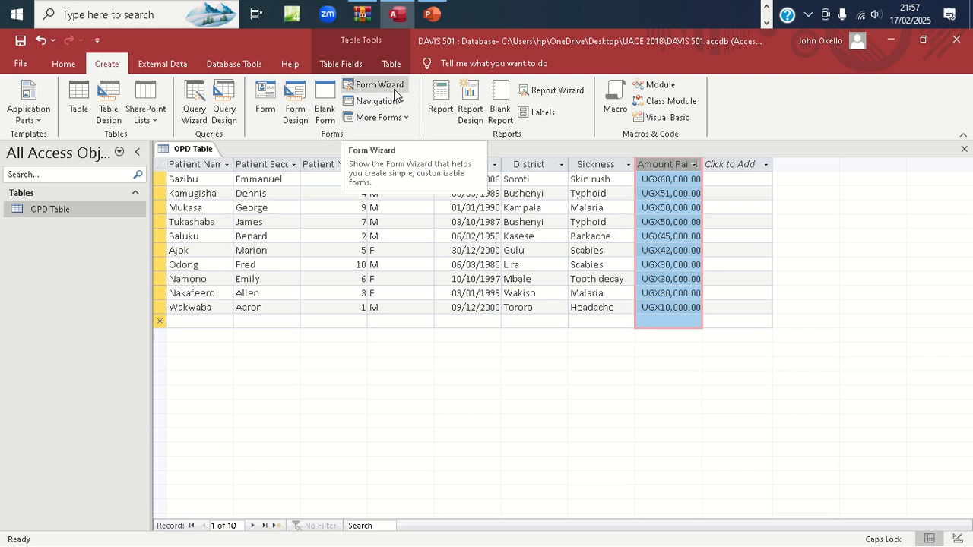
Generate a single-record form from the OPD Table, saving the table when prompted
{"action": "left_click", "coordinate": [274, 98]}
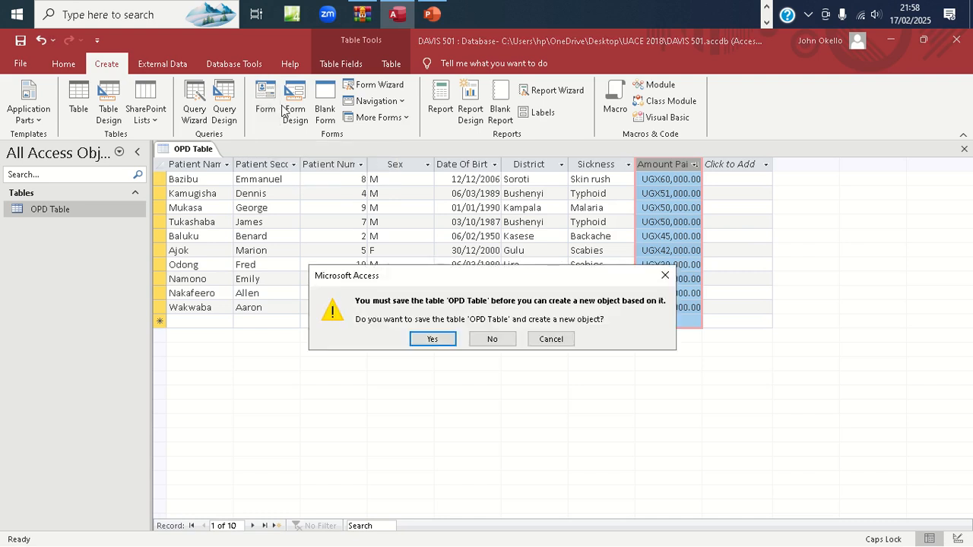
{"action": "left_click", "coordinate": [431, 340]}
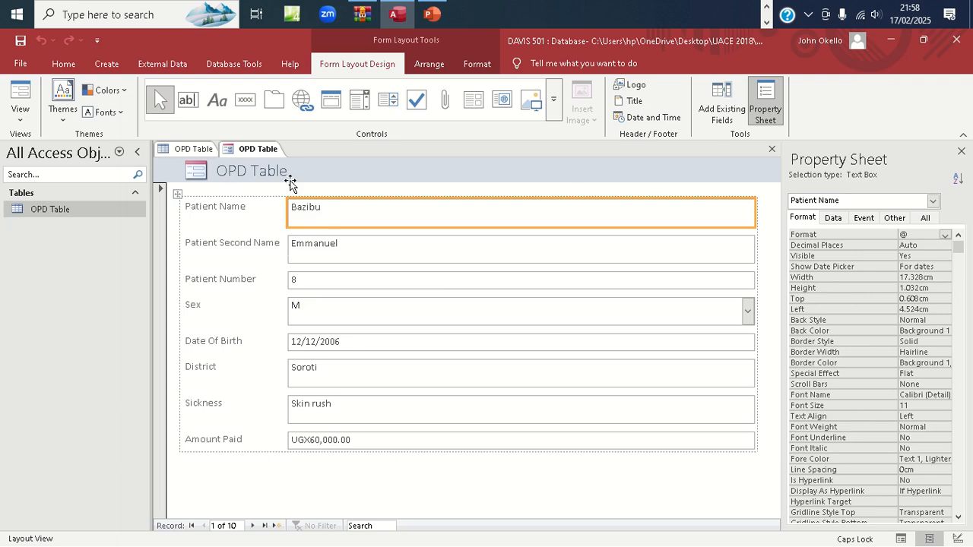
Save the new form as 'Patient's Form' and select it under Forms
{"action": "key", "text": "ctrl+s"}
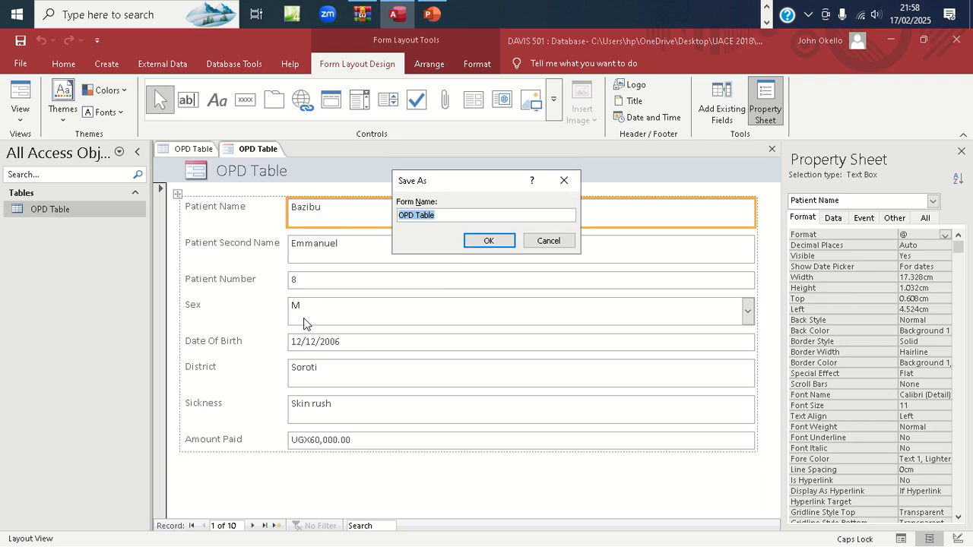
{"action": "type", "text": "P"}
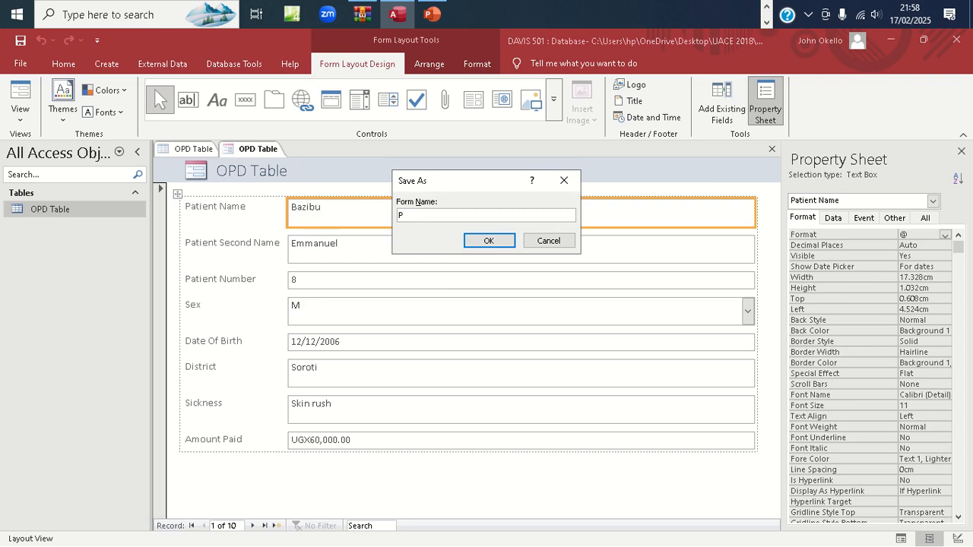
{"action": "type", "text": "atient's "}
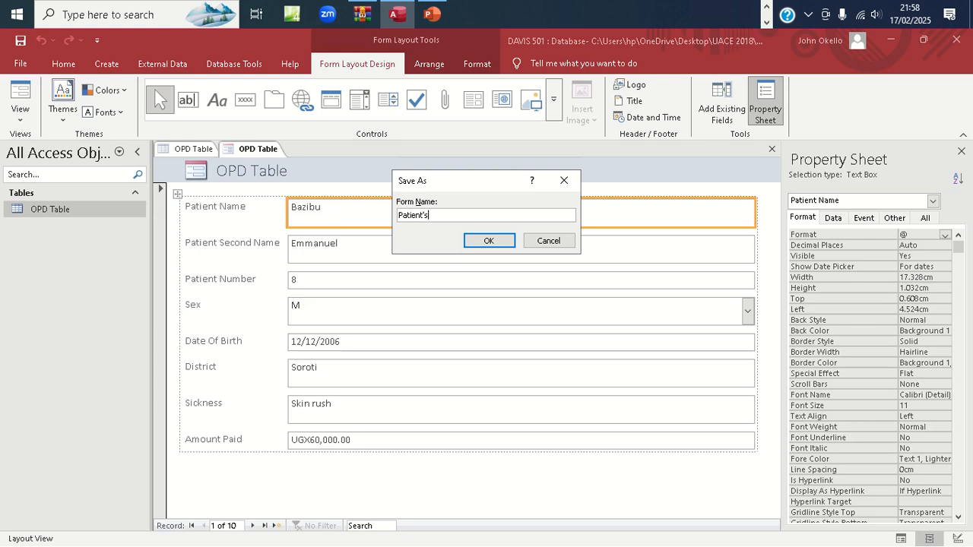
{"action": "type", "text": "Form"}
{"action": "left_click", "coordinate": [489, 242]}
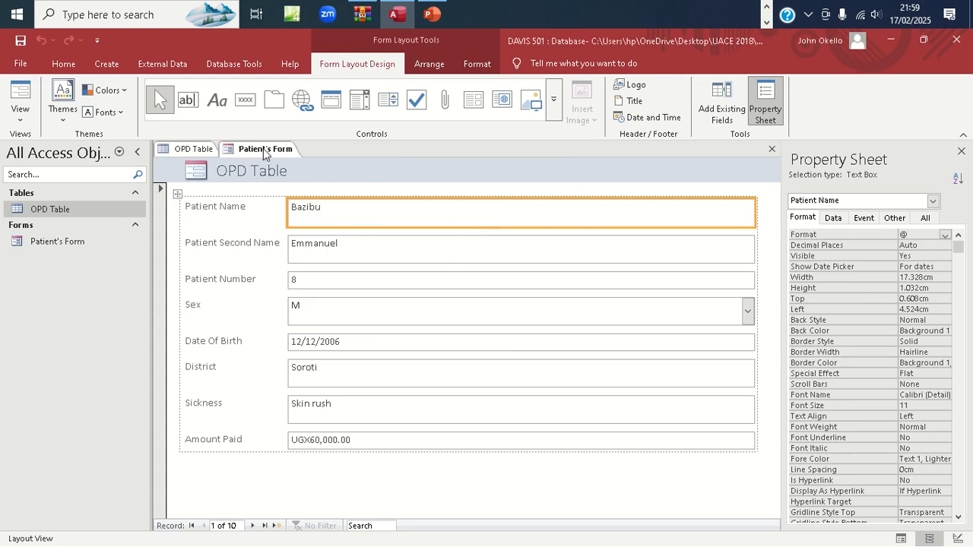
{"action": "left_click", "coordinate": [66, 241]}
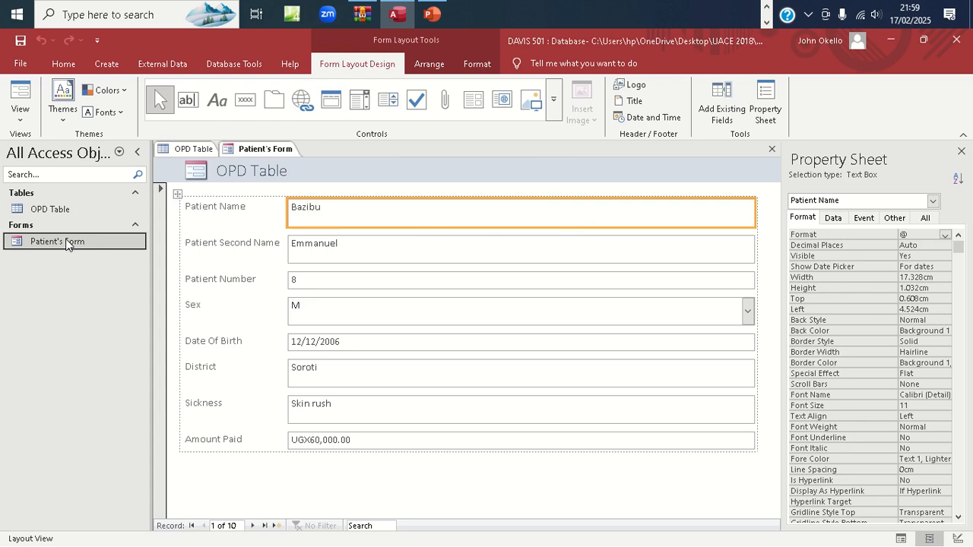
Open Patient's Form in Design View showing its eight field labels and controls
{"action": "right_click", "coordinate": [65, 242]}
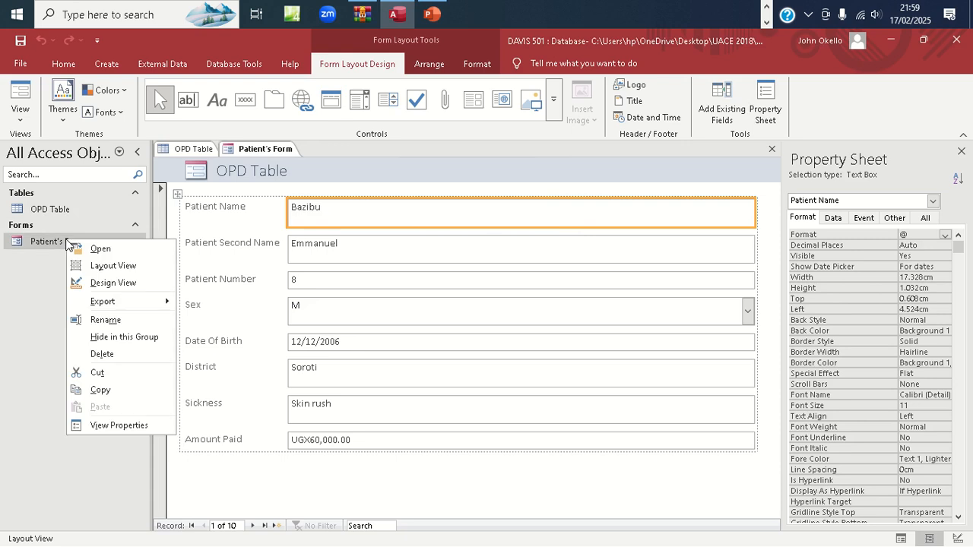
{"action": "left_click", "coordinate": [124, 284]}
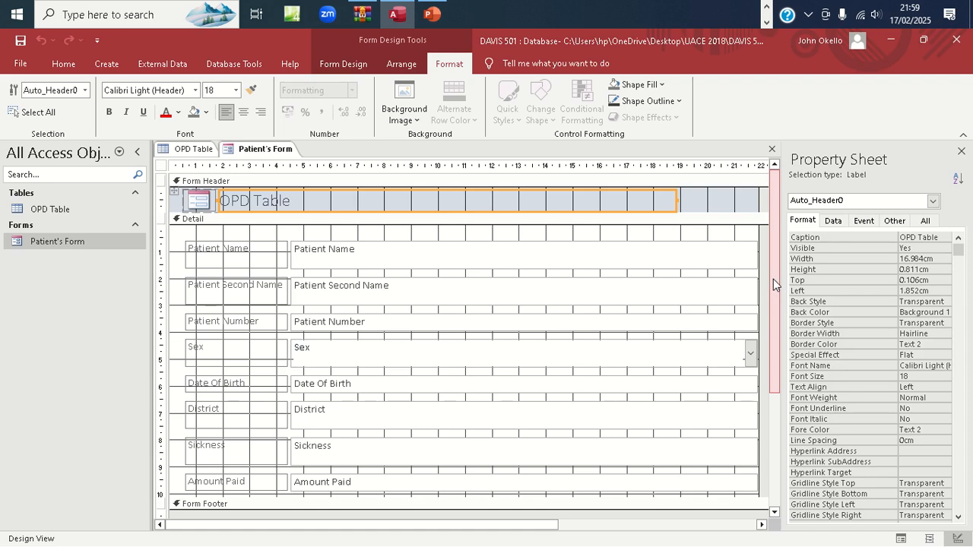
{"action": "left_click_drag", "start_coordinate": [774, 280], "coordinate": [774, 358]}
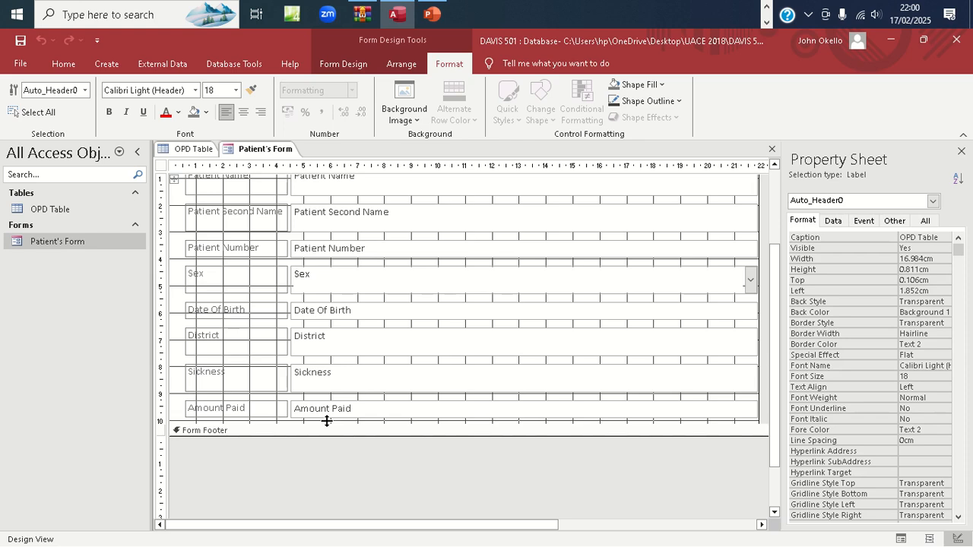
Lower the Form Footer bar to leave empty Detail space beneath the fields
{"action": "left_click_drag", "start_coordinate": [327, 421], "coordinate": [326, 470]}
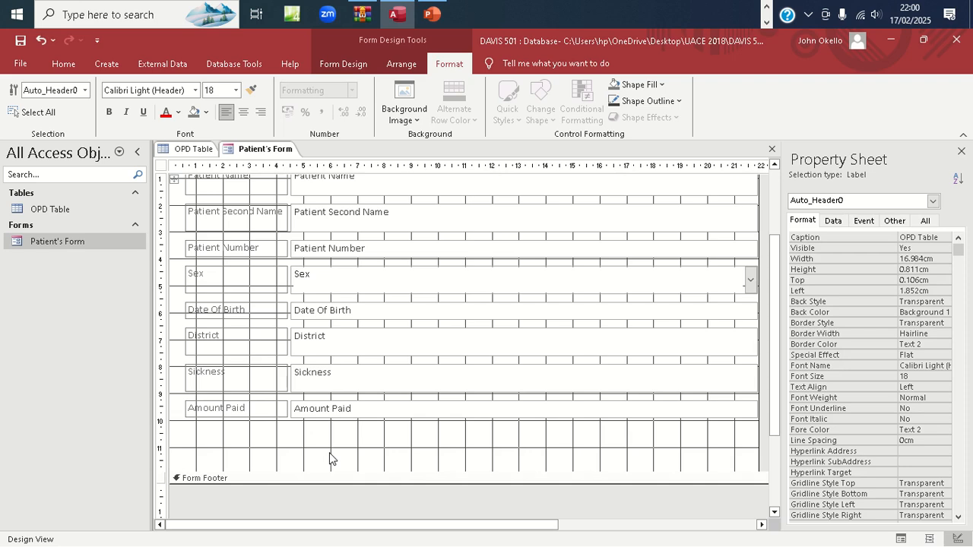
{"action": "left_click", "coordinate": [350, 63]}
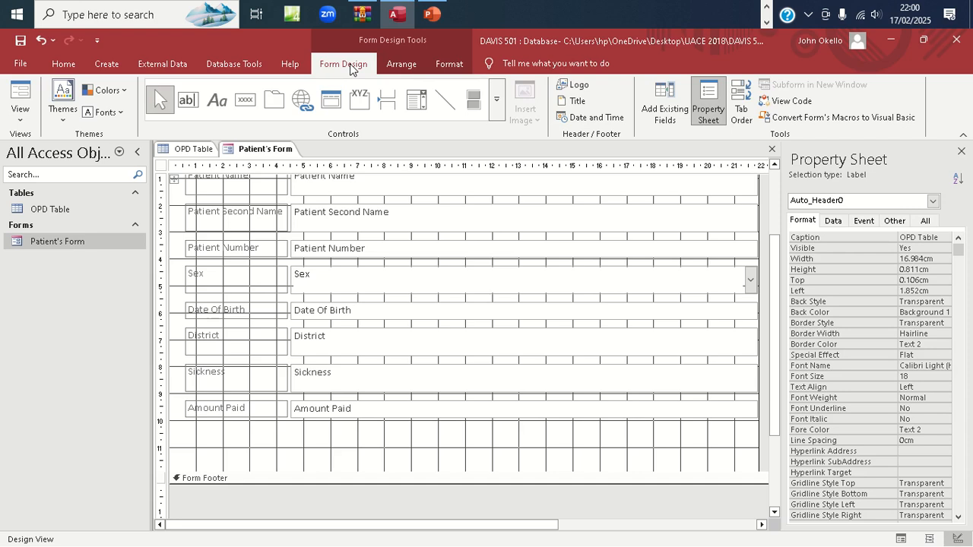
{"action": "left_click", "coordinate": [449, 63]}
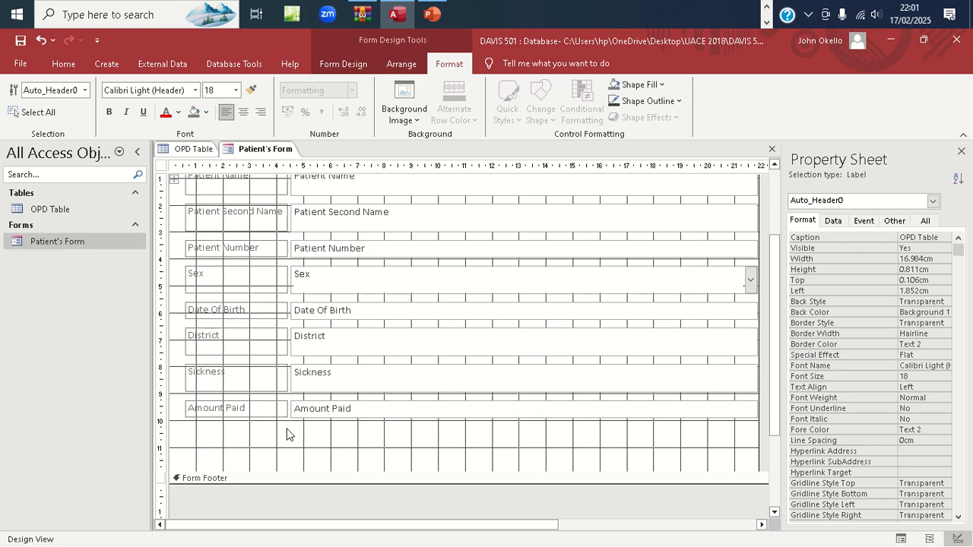
{"action": "left_click", "coordinate": [342, 64]}
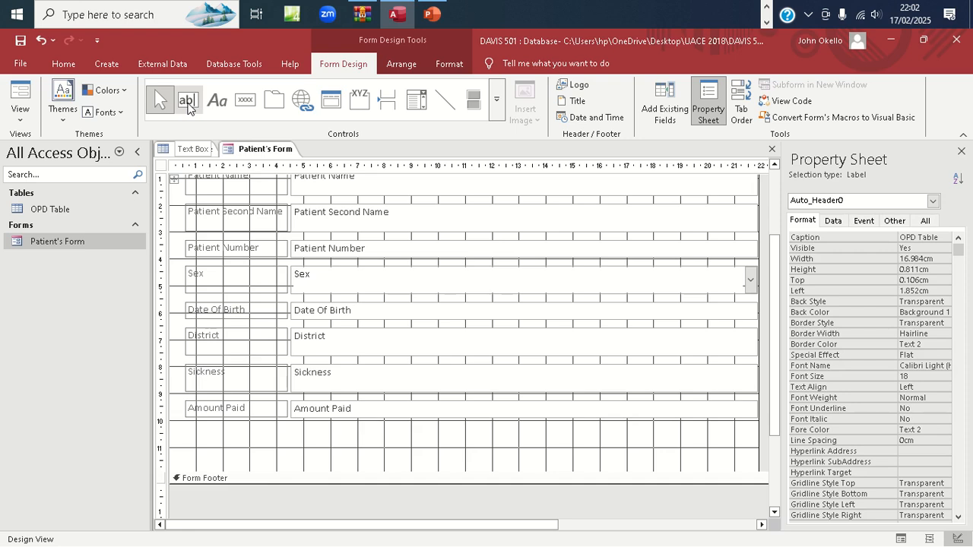
Draw a new unbound text box, Text26, just below the Amount Paid field
{"action": "left_click", "coordinate": [188, 105]}
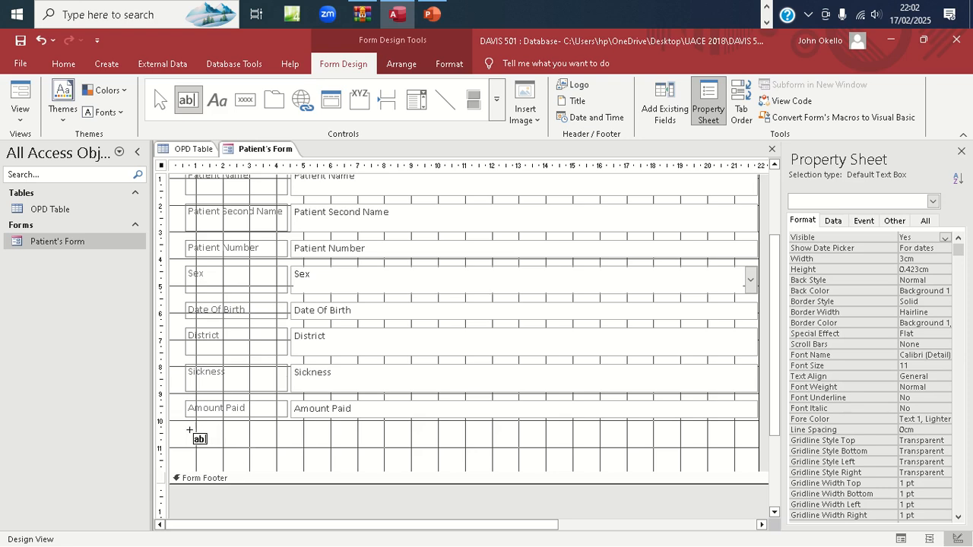
{"action": "left_click_drag", "start_coordinate": [190, 432], "coordinate": [289, 447]}
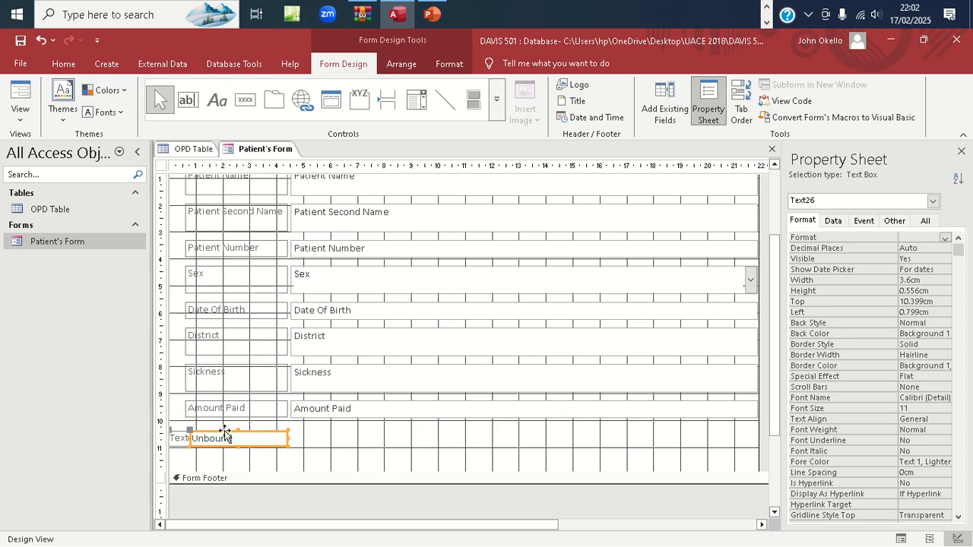
{"action": "left_click_drag", "start_coordinate": [224, 432], "coordinate": [326, 432]}
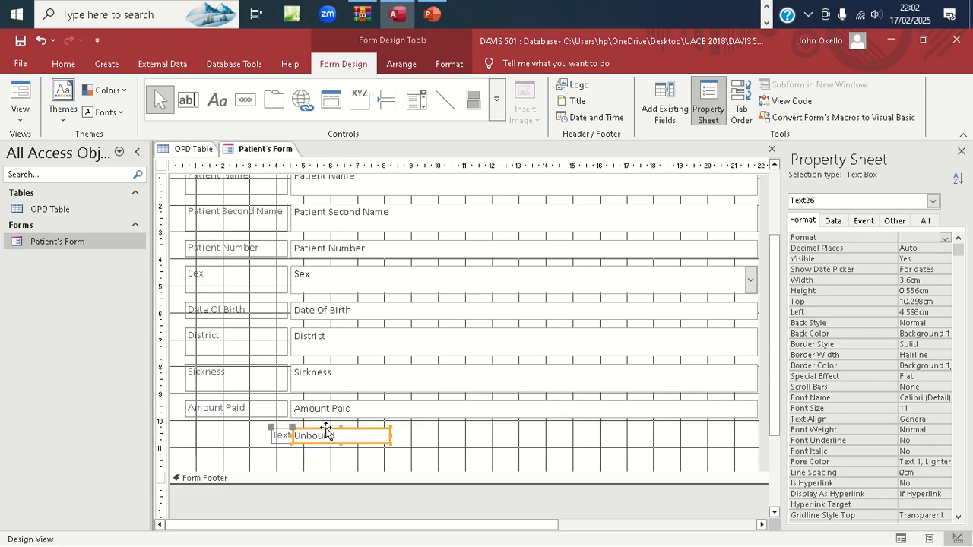
Widen the Text26 label leftward and shift its text box right under Amount Paid
{"action": "left_click", "coordinate": [274, 430]}
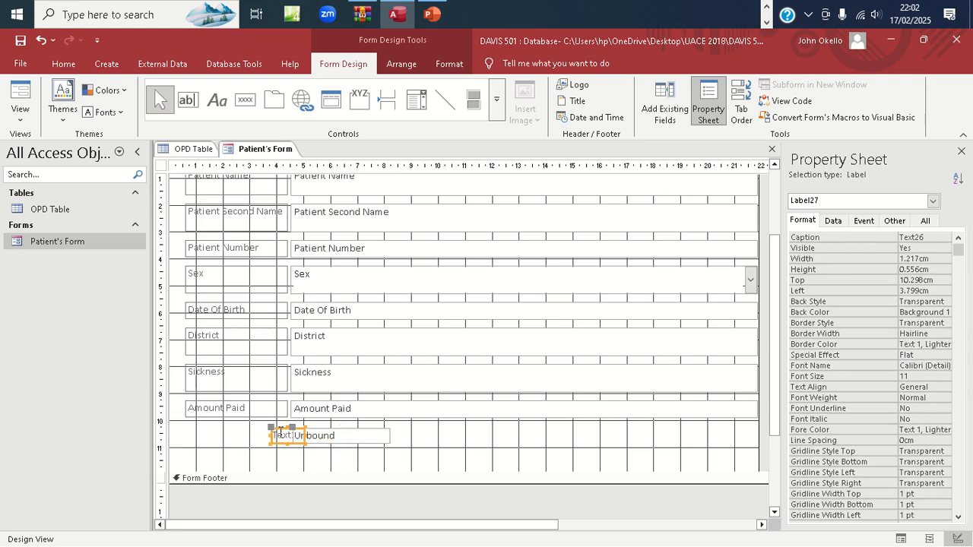
{"action": "left_click_drag", "start_coordinate": [271, 434], "coordinate": [187, 435]}
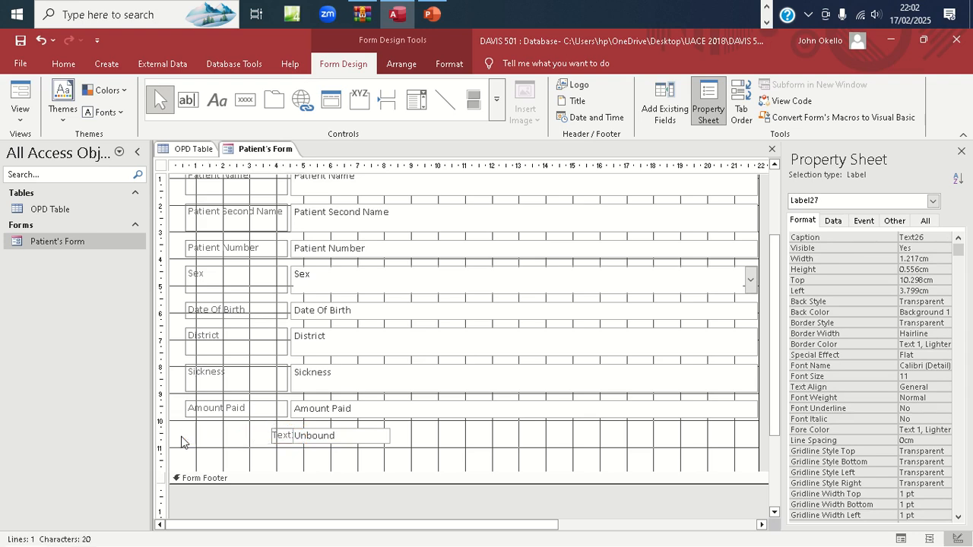
{"action": "left_click", "coordinate": [328, 432]}
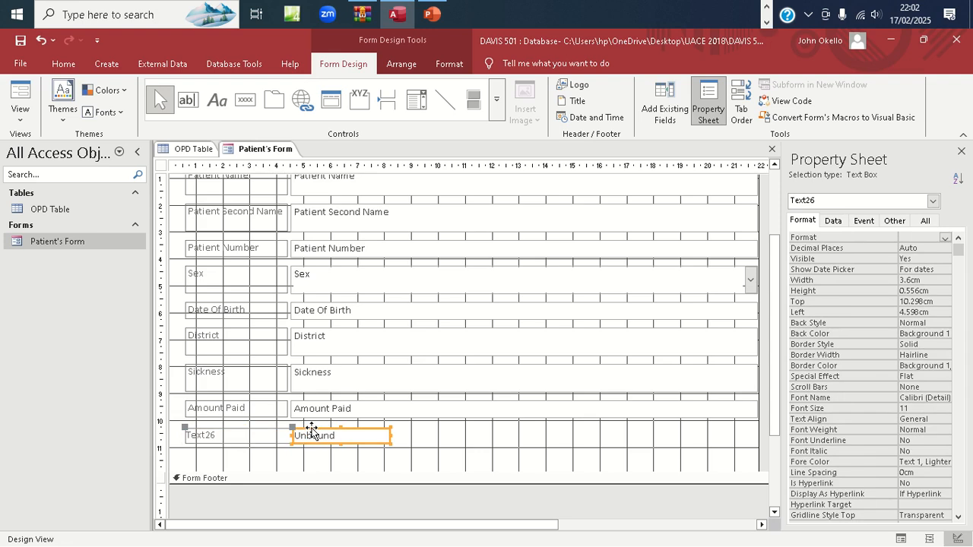
{"action": "left_click_drag", "start_coordinate": [312, 429], "coordinate": [324, 429]}
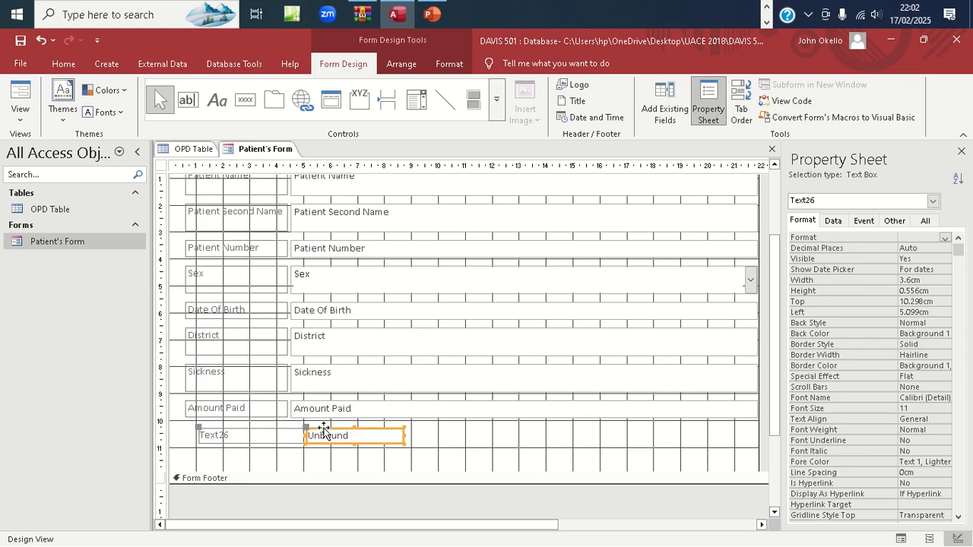
Stretch the unbound box across the form and narrow Text26's label to 3.677cm
{"action": "left_click_drag", "start_coordinate": [403, 437], "coordinate": [756, 434]}
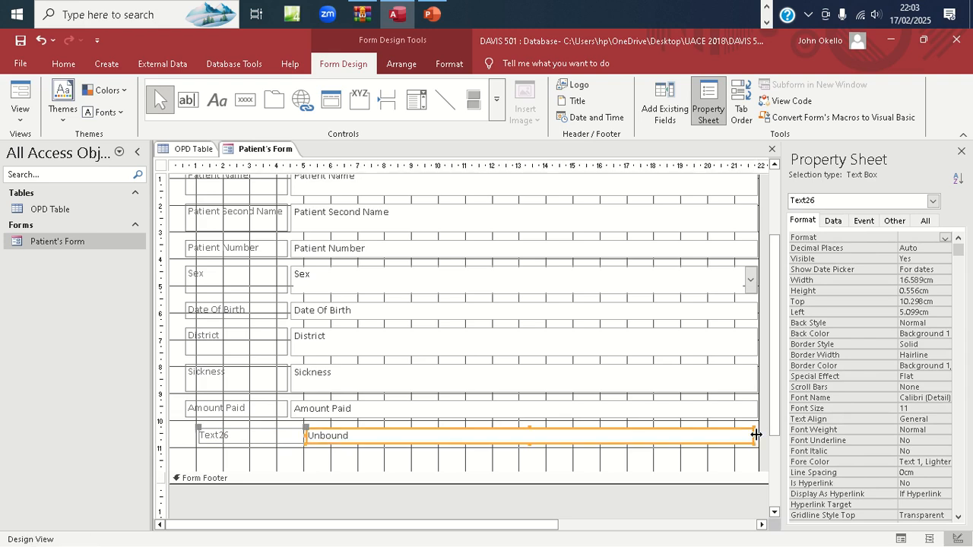
{"action": "left_click", "coordinate": [283, 434]}
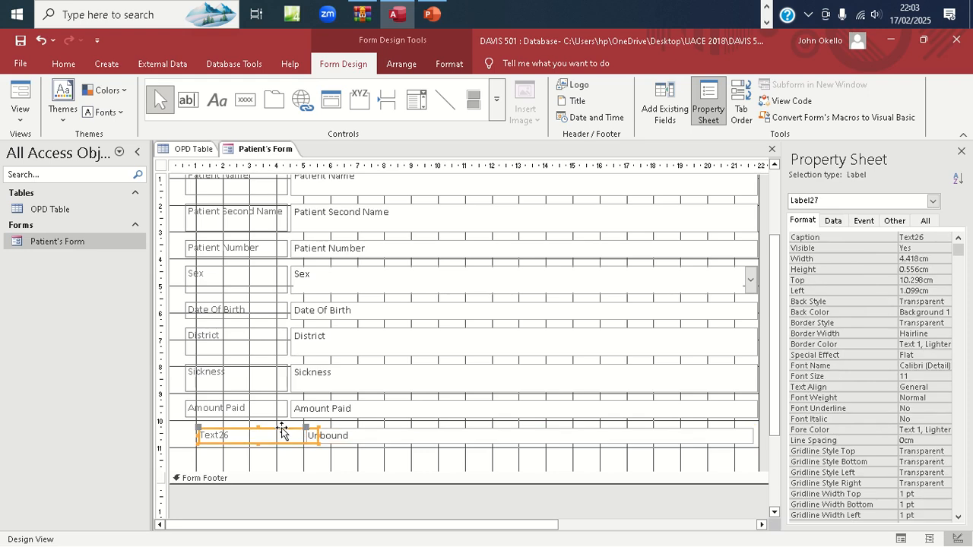
{"action": "left_click", "coordinate": [306, 434]}
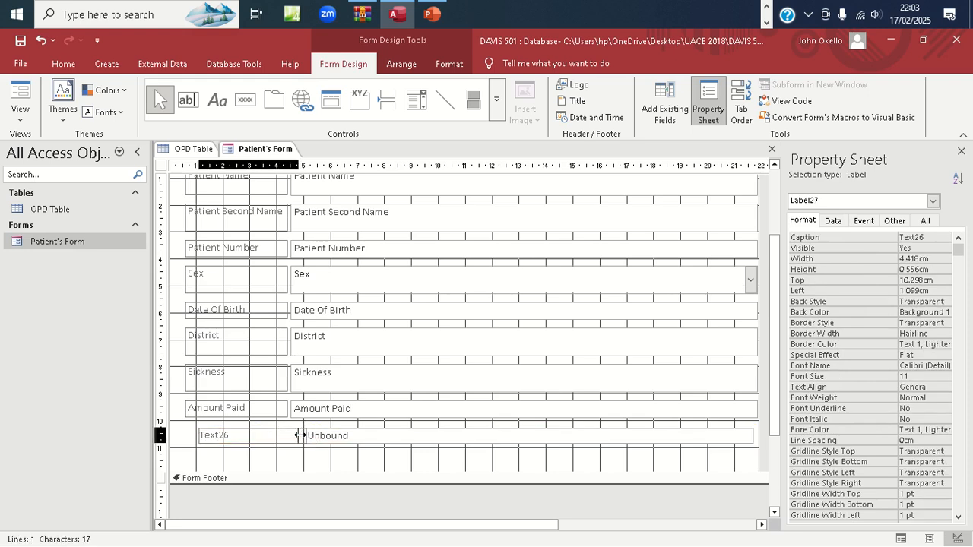
{"action": "left_click_drag", "start_coordinate": [300, 435], "coordinate": [254, 432]}
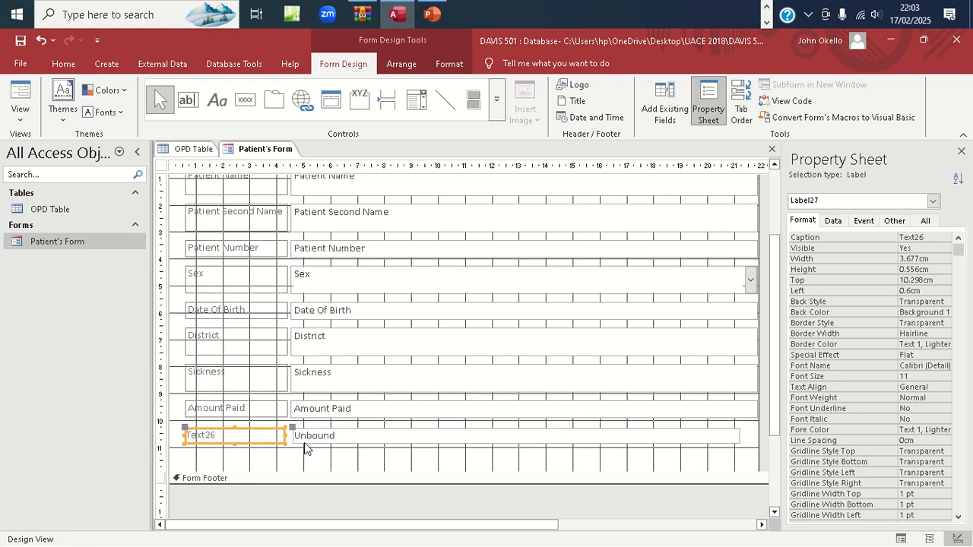
Replace the Text26 label's caption with NEW AMOUNT PAID in capitals
{"action": "left_click", "coordinate": [225, 436]}
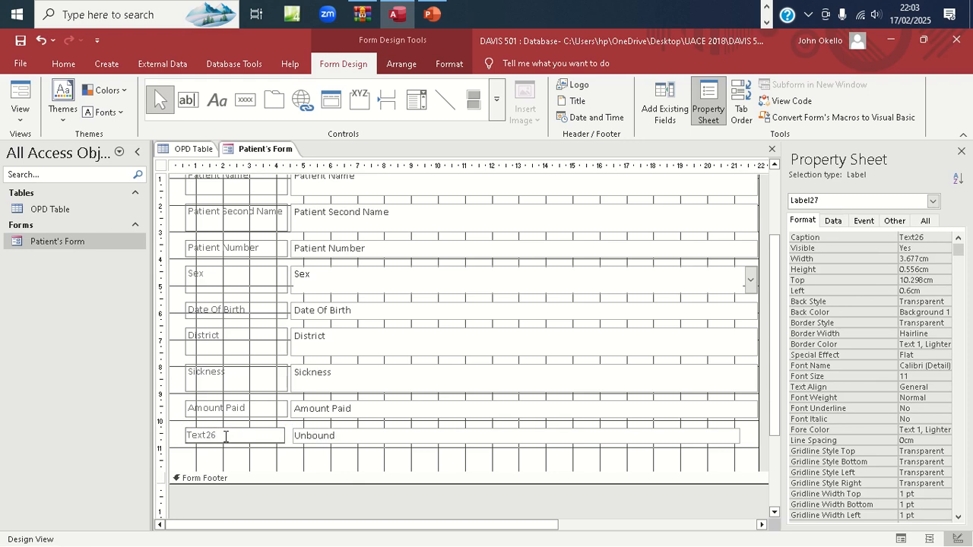
{"action": "key", "text": "BackSpace"}
{"action": "key", "text": "BackSpace"}
{"action": "key", "text": "BackSpace"}
{"action": "key", "text": "BackSpace"}
{"action": "key", "text": "BackSpace"}
{"action": "key", "text": "BackSpace"}
{"action": "key", "text": "Caps_Lock"}
{"action": "type", "text": "NEW AMOUNT"}
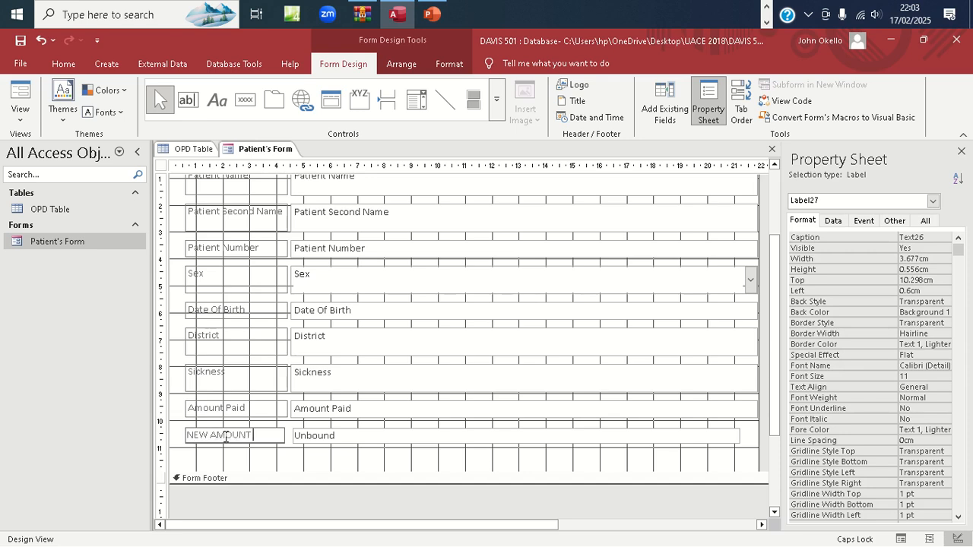
{"action": "type", "text": " PAID"}
{"action": "left_click", "coordinate": [338, 437]}
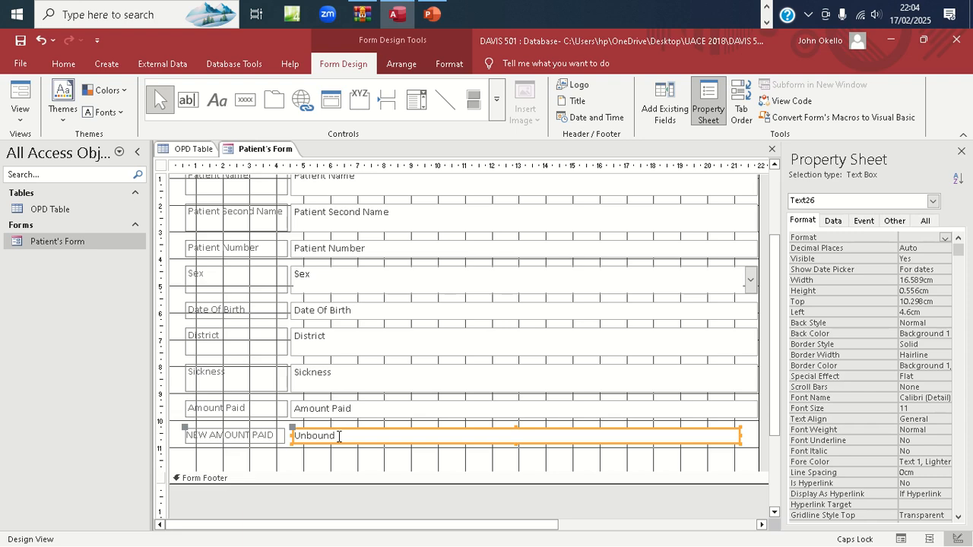
Enter the expression =0.1*[Amount Paid] in the unbound box beside NEW AMOUNT PAID
{"action": "left_click", "coordinate": [339, 436]}
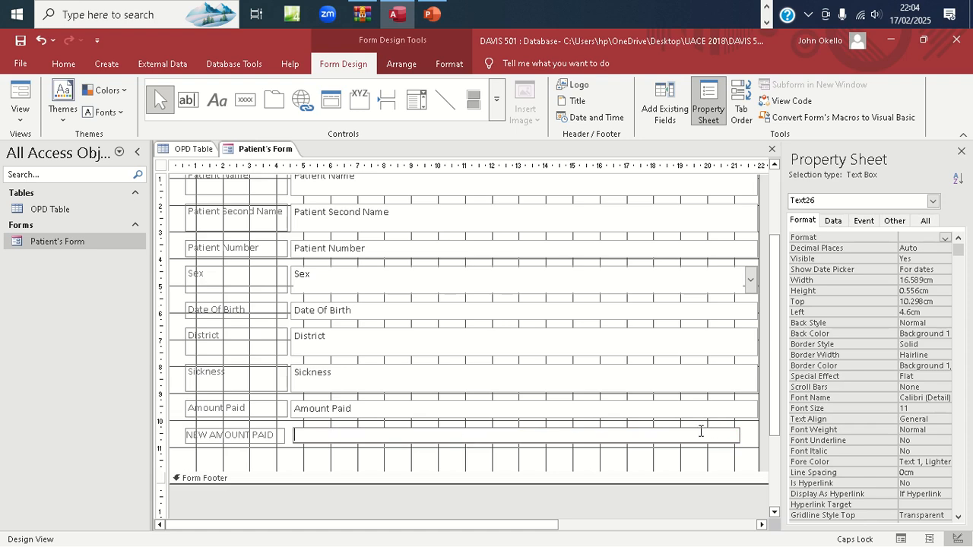
{"action": "type", "text": "=0.1"}
{"action": "type", "text": "*"}
{"action": "type", "text": "["}
{"action": "type", "text": "A"}
{"action": "key", "text": "Caps_Lock"}
{"action": "type", "text": "mount"}
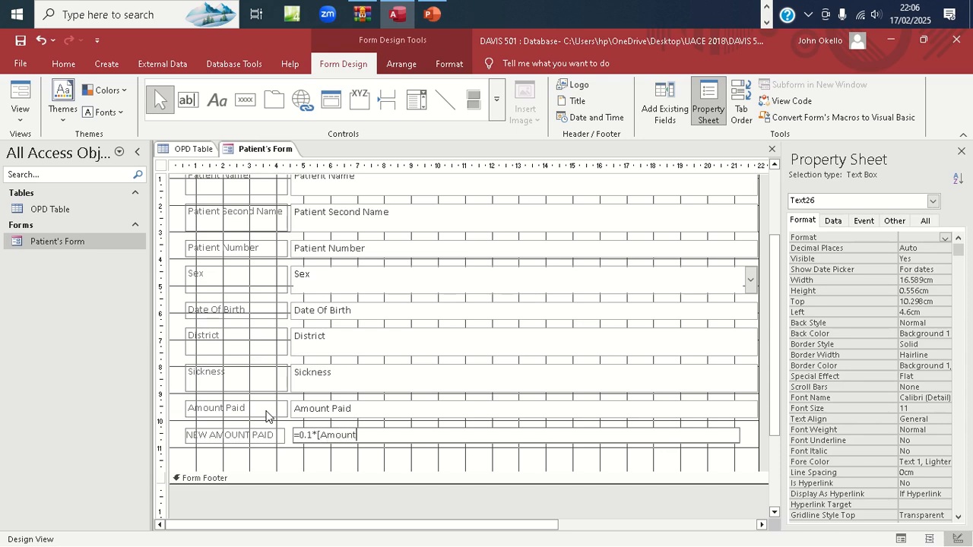
{"action": "key", "text": "Caps_Lock"}
{"action": "type", "text": "P"}
{"action": "key", "text": "Caps_Lock"}
{"action": "type", "text": "aid]"}
{"action": "key", "text": "Return"}
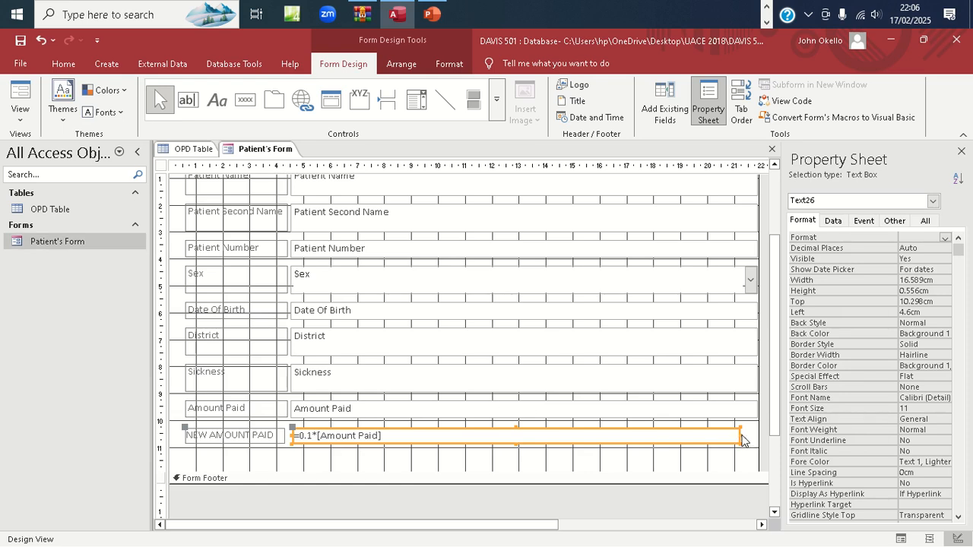
Widen the calculated box slightly, then view Patient's Form in Form View showing 6000 against UGX60,000.00
{"action": "left_click_drag", "start_coordinate": [741, 435], "coordinate": [757, 435]}
{"action": "double_click", "coordinate": [72, 240]}
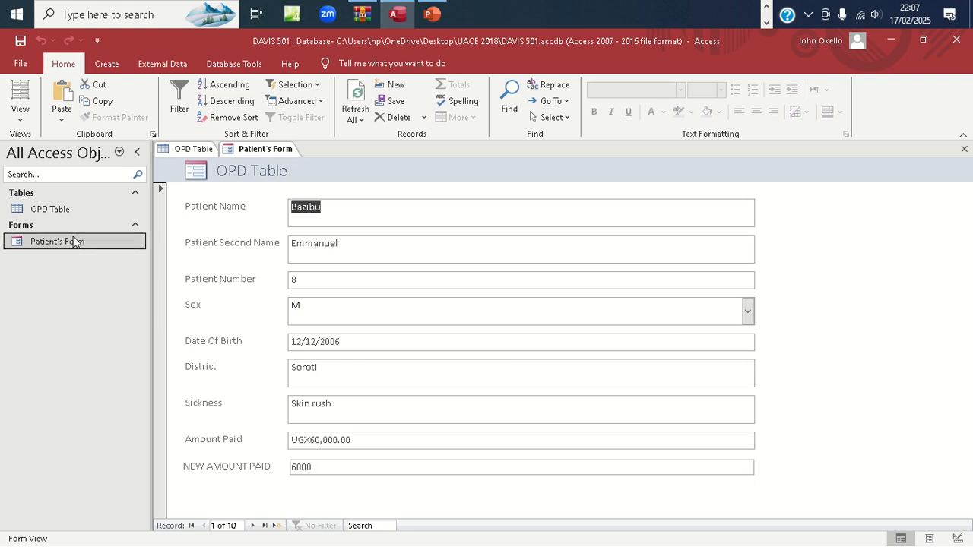
{"action": "right_click", "coordinate": [73, 241]}
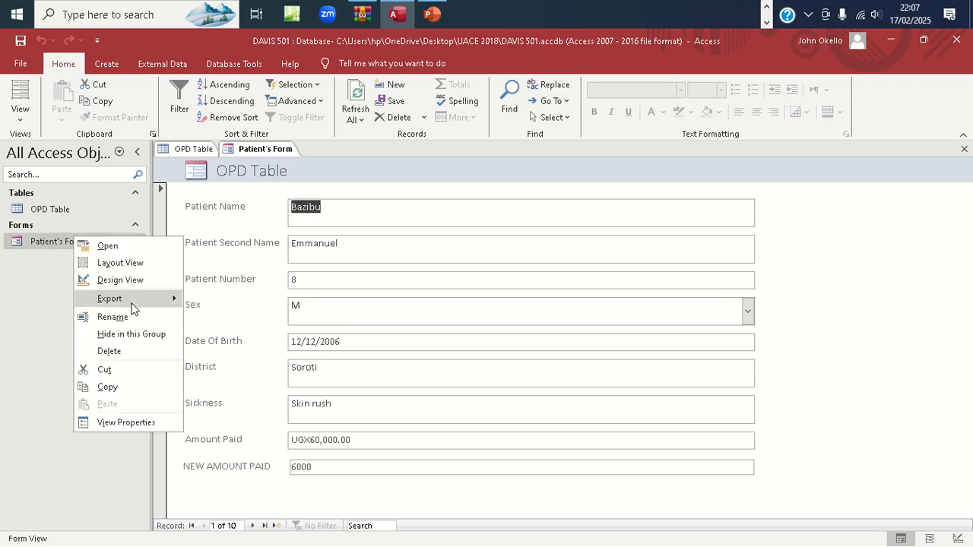
Return Patient's Form to Design View and select the nine field boxes, Patient Name through NEW AMOUNT PAID
{"action": "left_click", "coordinate": [122, 279]}
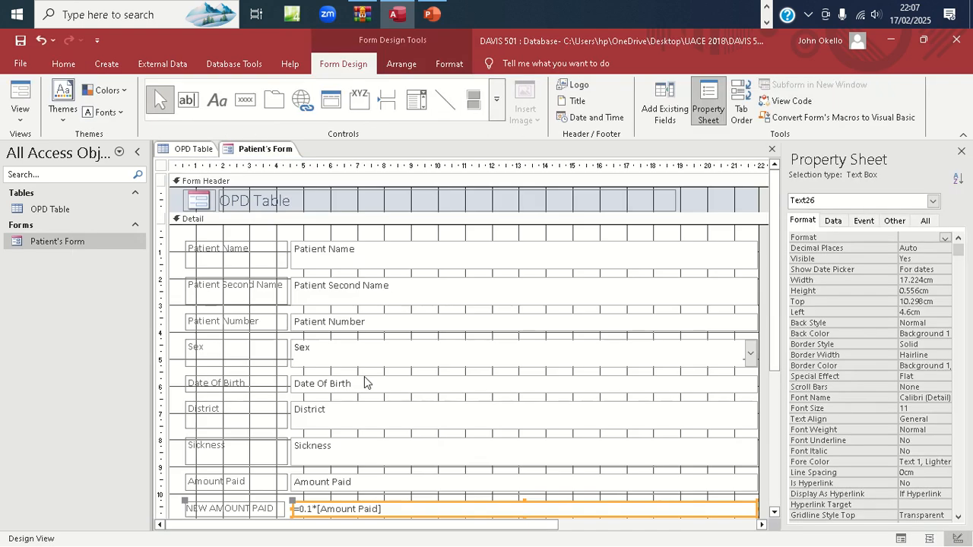
{"action": "left_click", "coordinate": [519, 257]}
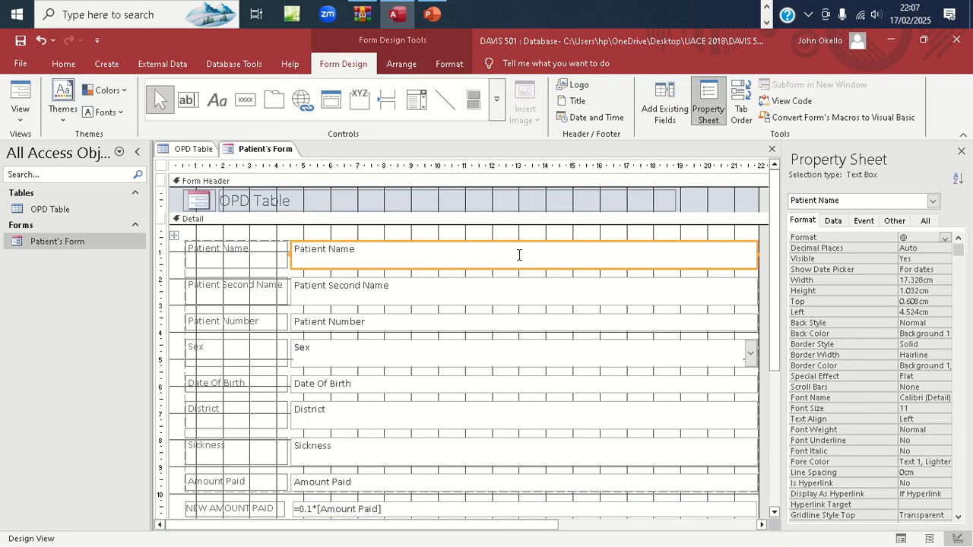
{"action": "left_click", "coordinate": [519, 291], "text": "shift"}
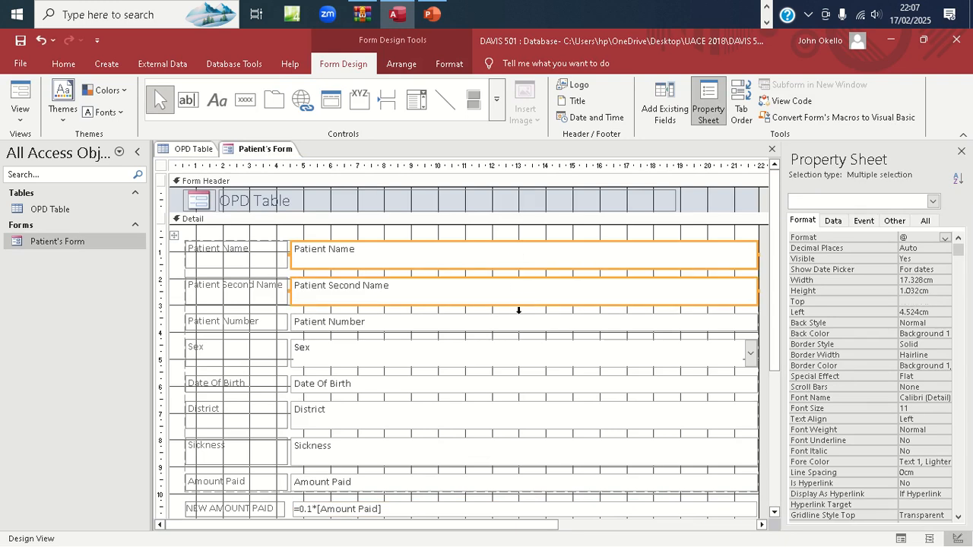
{"action": "left_click", "coordinate": [519, 321], "text": "shift"}
{"action": "left_click", "coordinate": [522, 353], "text": "shift"}
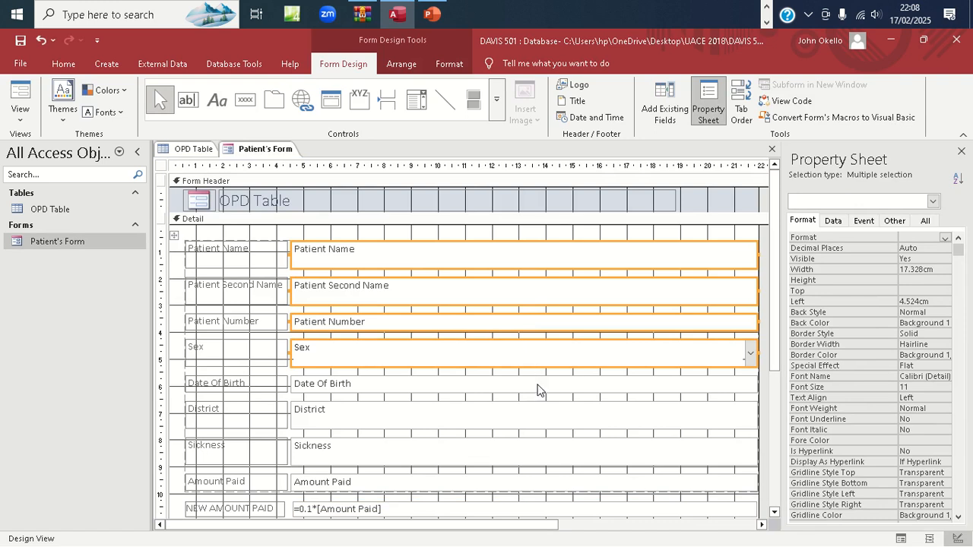
{"action": "left_click", "coordinate": [537, 385], "text": "shift"}
{"action": "left_click", "coordinate": [541, 420], "text": "shift"}
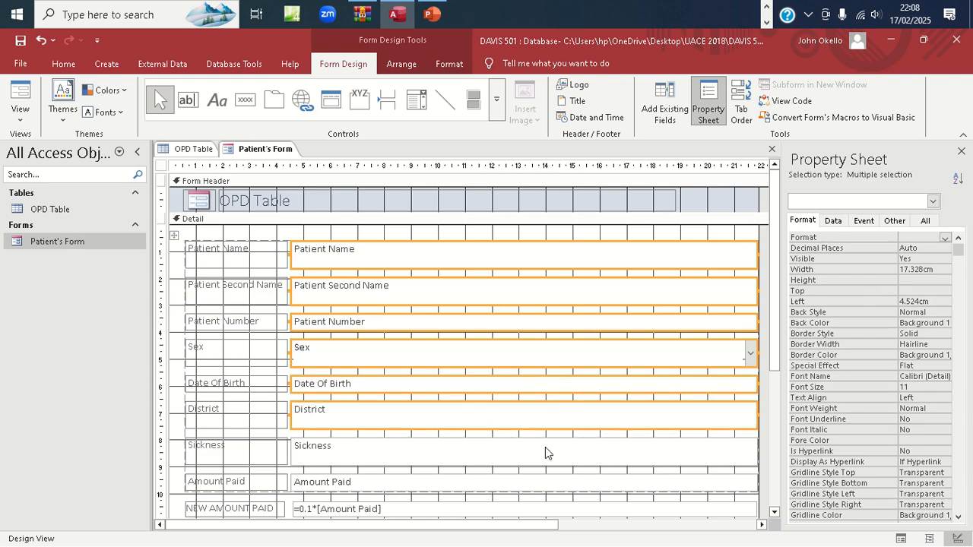
{"action": "left_click", "coordinate": [546, 455], "text": "shift"}
{"action": "left_click", "coordinate": [547, 486], "text": "shift"}
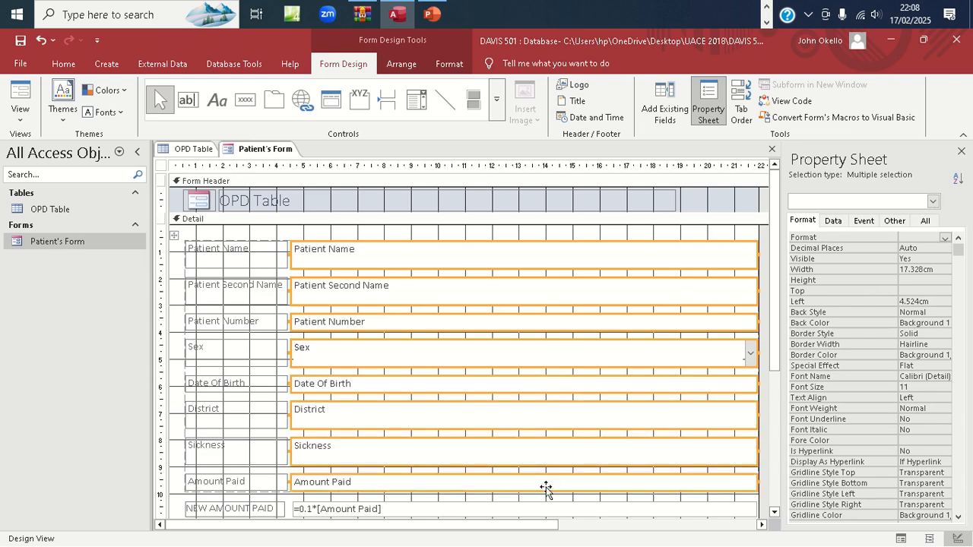
{"action": "left_click", "coordinate": [545, 511], "text": "shift"}
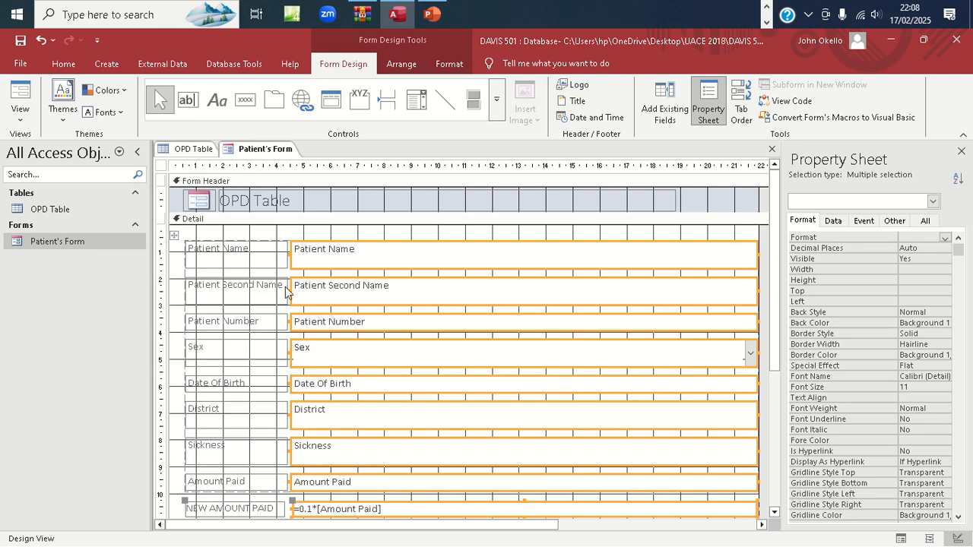
Add the Patient Name, Second Name, Number, Sex, Date Of Birth and District labels to the selection
{"action": "left_click", "coordinate": [268, 266], "text": "shift"}
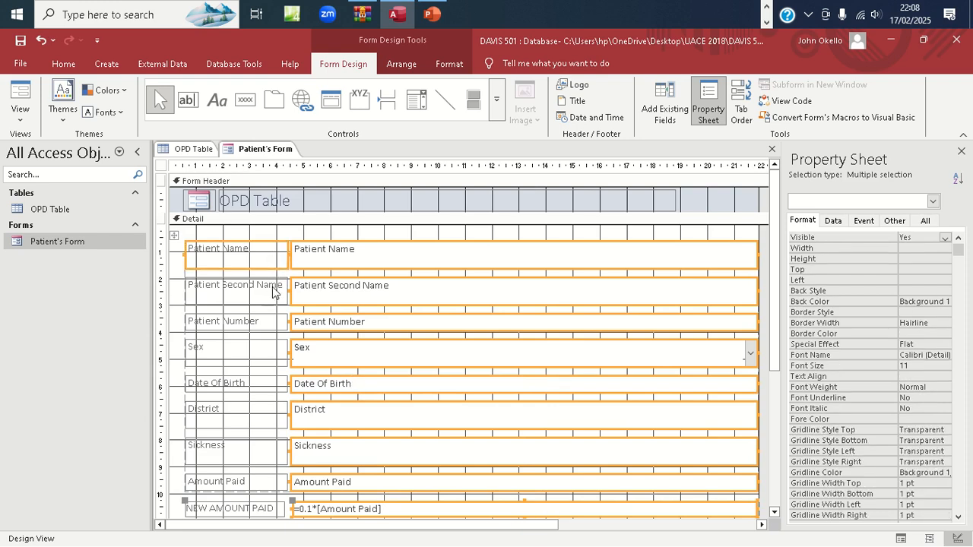
{"action": "left_click", "coordinate": [272, 293], "text": "shift"}
{"action": "left_click", "coordinate": [272, 325], "text": "shift"}
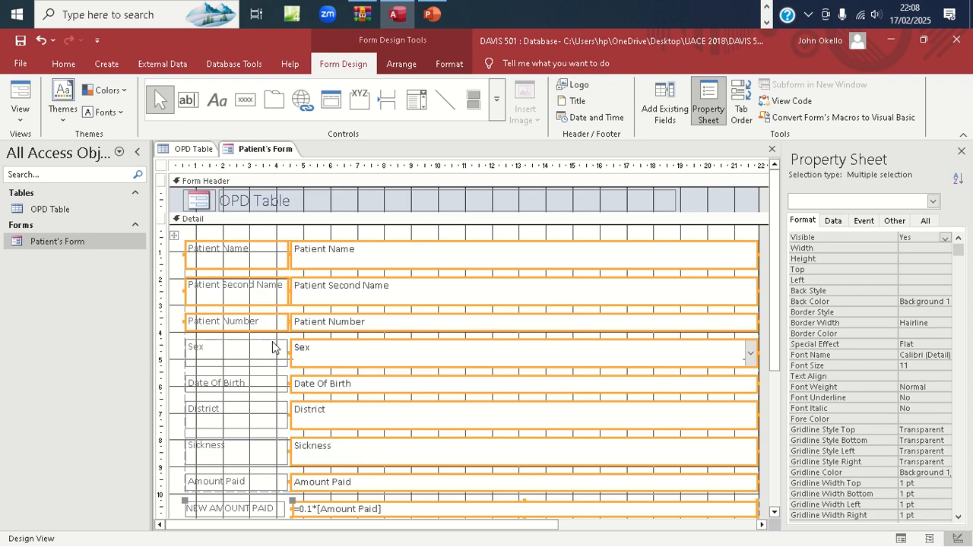
{"action": "left_click", "coordinate": [272, 348], "text": "shift"}
{"action": "left_click", "coordinate": [275, 382], "text": "shift"}
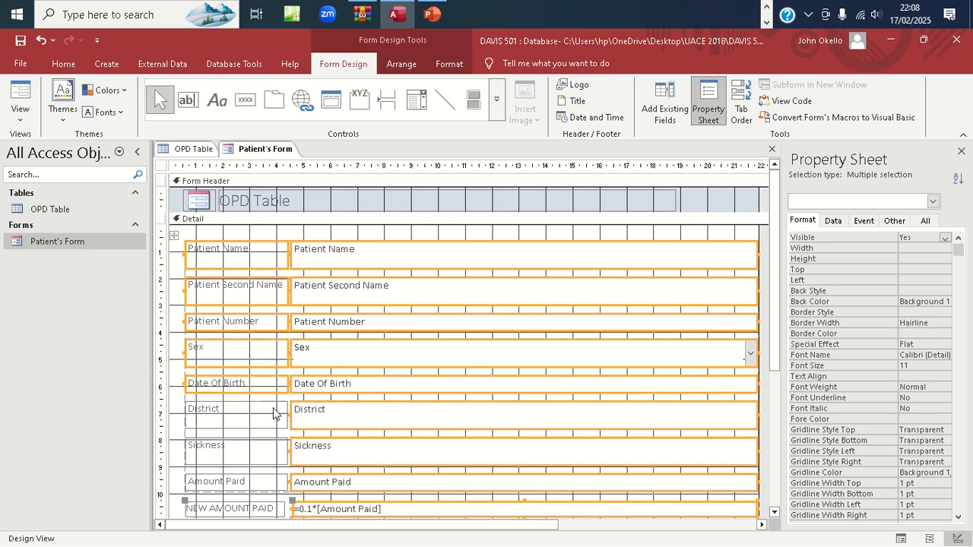
{"action": "left_click", "coordinate": [276, 414], "text": "shift"}
Add the last three labels, then make all selected labels and fields bold and light blue (#00B7EF)
{"action": "left_click", "coordinate": [273, 448], "text": "shift"}
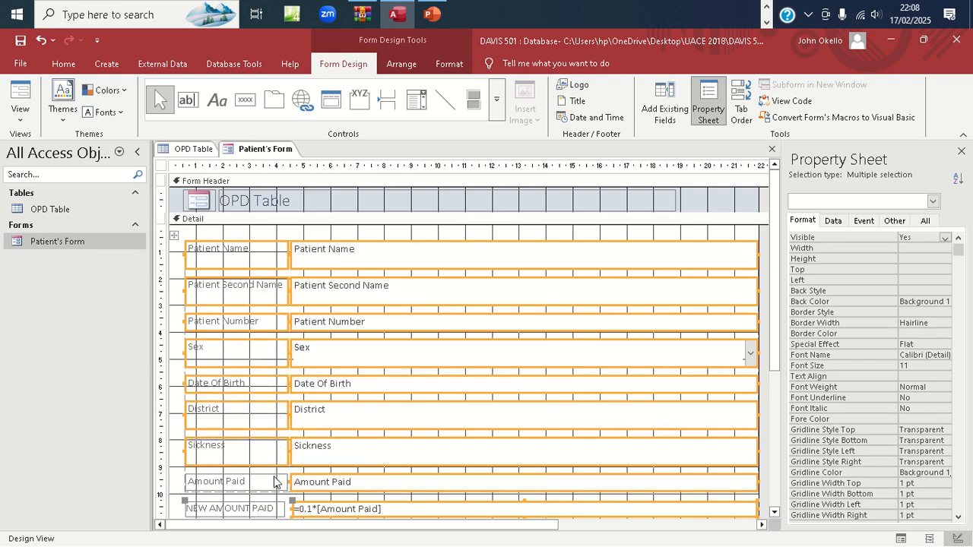
{"action": "left_click", "coordinate": [276, 484], "text": "shift"}
{"action": "left_click", "coordinate": [272, 511], "text": "shift"}
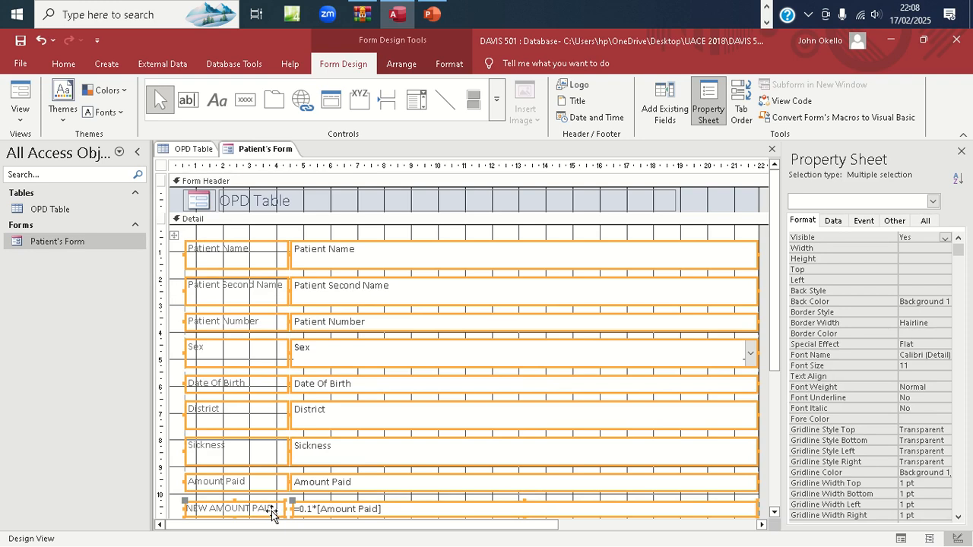
{"action": "left_click", "coordinate": [449, 65]}
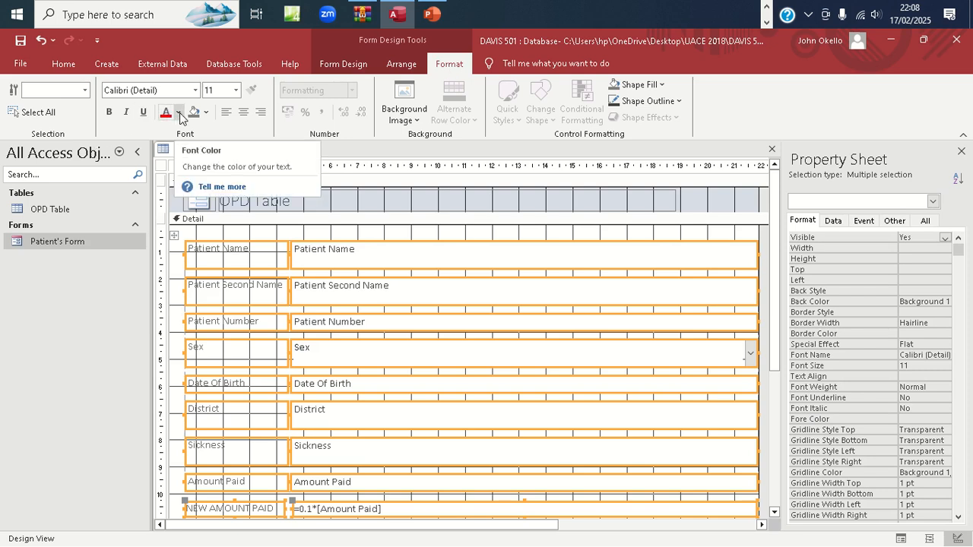
{"action": "left_click", "coordinate": [110, 113]}
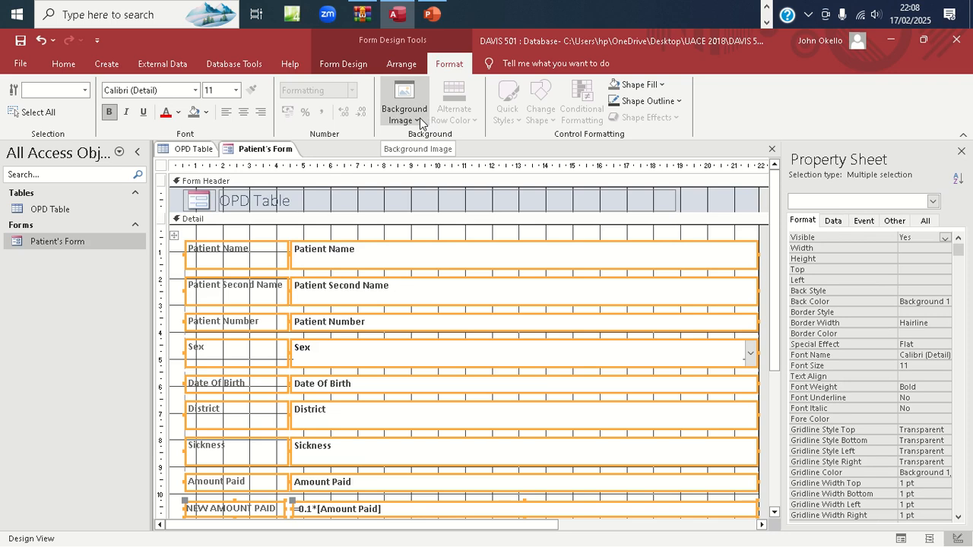
{"action": "left_click", "coordinate": [179, 113]}
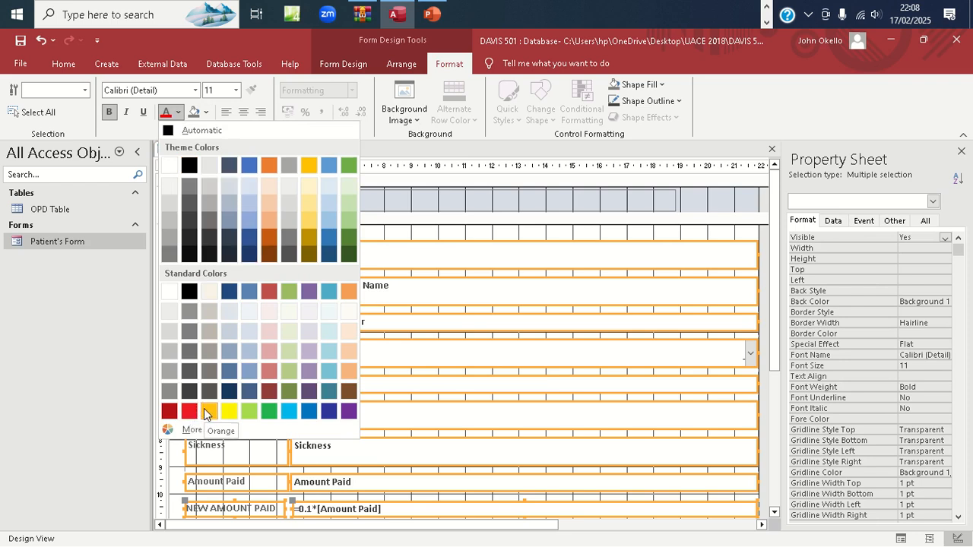
{"action": "left_click", "coordinate": [291, 414]}
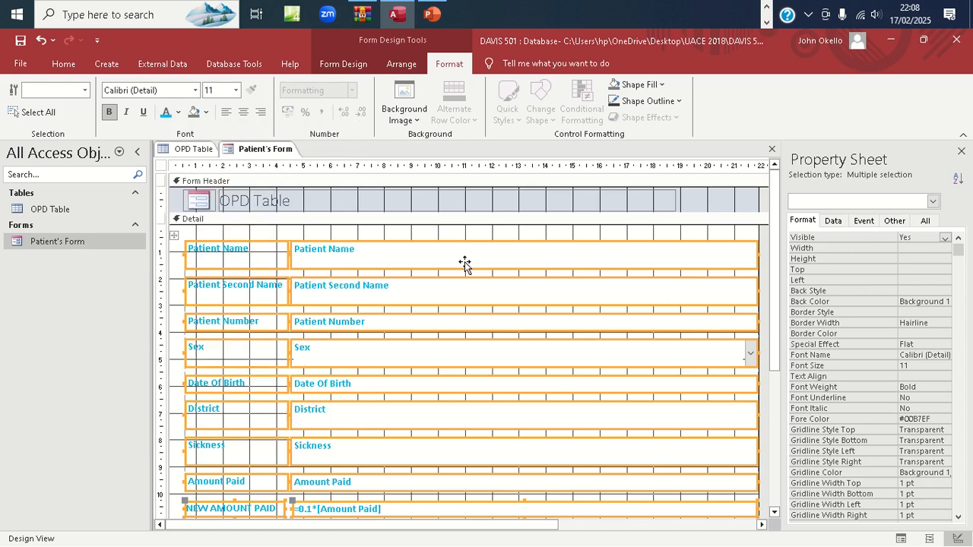
Set the selected labels and field boxes to Times New Roman, 12 pt
{"action": "left_click", "coordinate": [417, 120]}
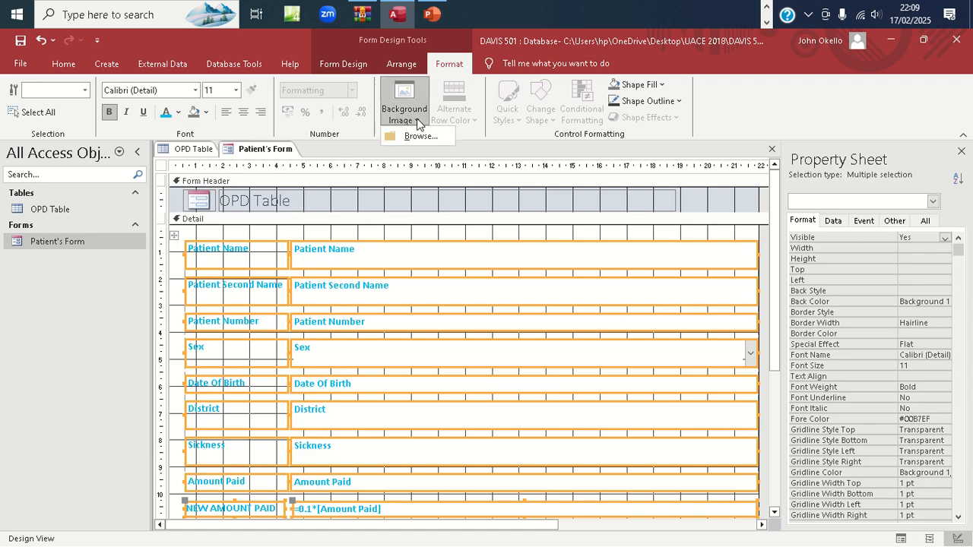
{"action": "left_click", "coordinate": [462, 146]}
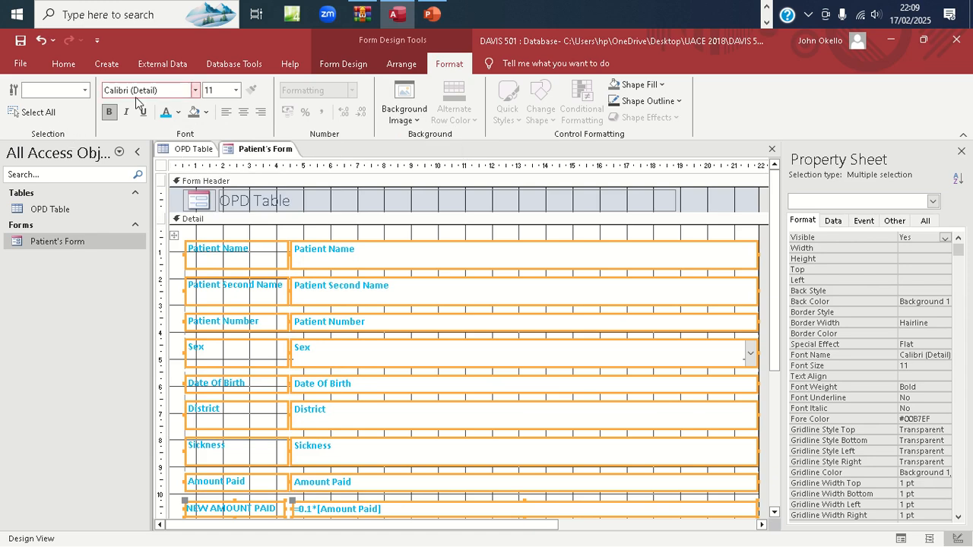
{"action": "left_click", "coordinate": [196, 90]}
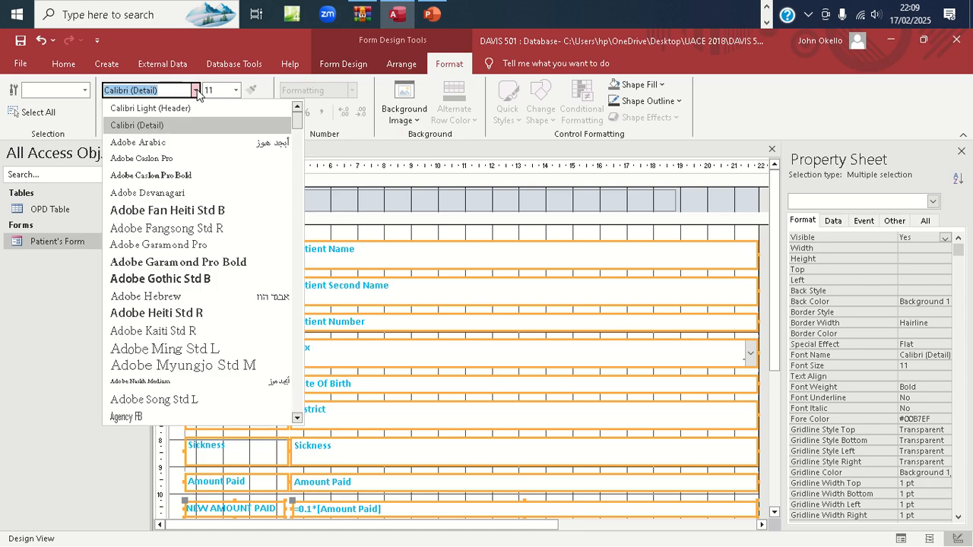
{"action": "key", "text": "Caps_Lock"}
{"action": "type", "text": "Times New Roman"}
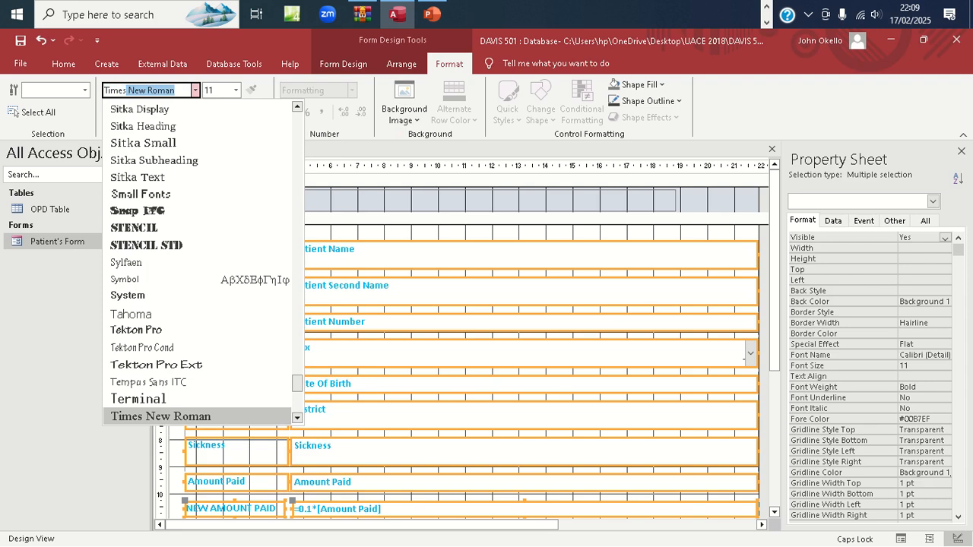
{"action": "key", "text": "Return"}
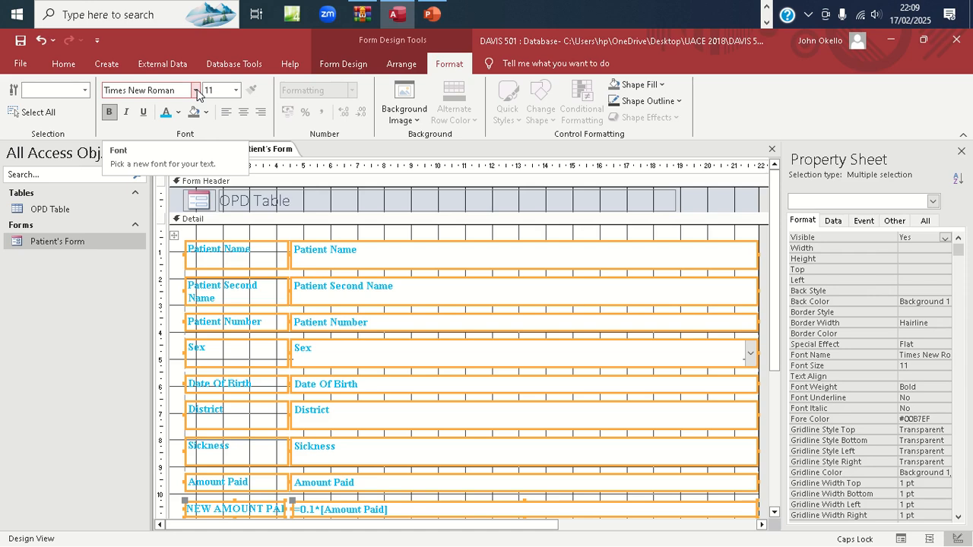
{"action": "left_click", "coordinate": [235, 90]}
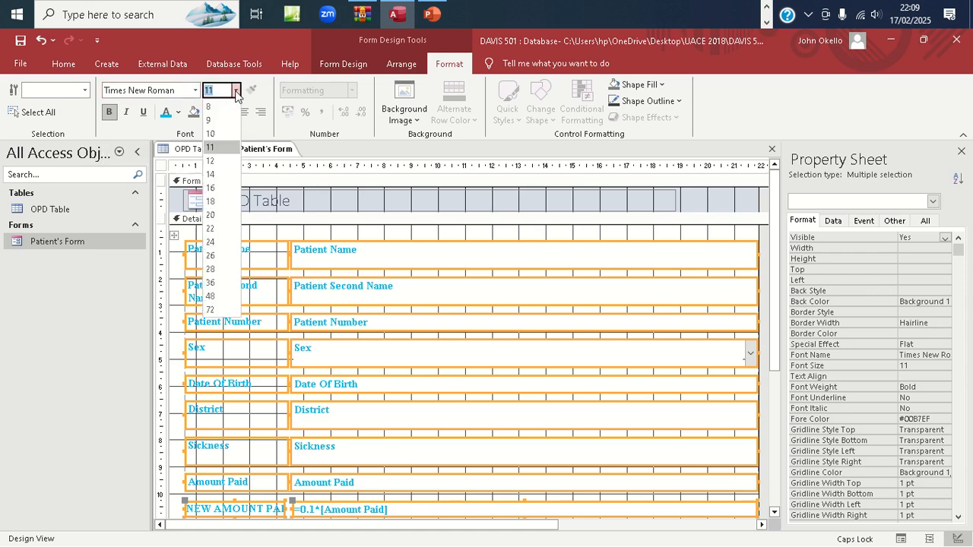
{"action": "left_click", "coordinate": [214, 162]}
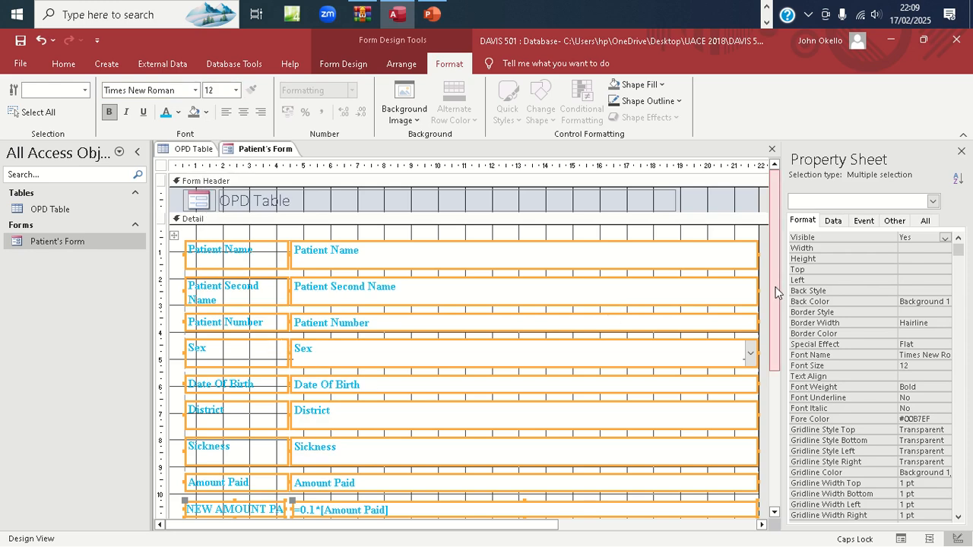
{"action": "left_click_drag", "start_coordinate": [776, 292], "coordinate": [780, 348]}
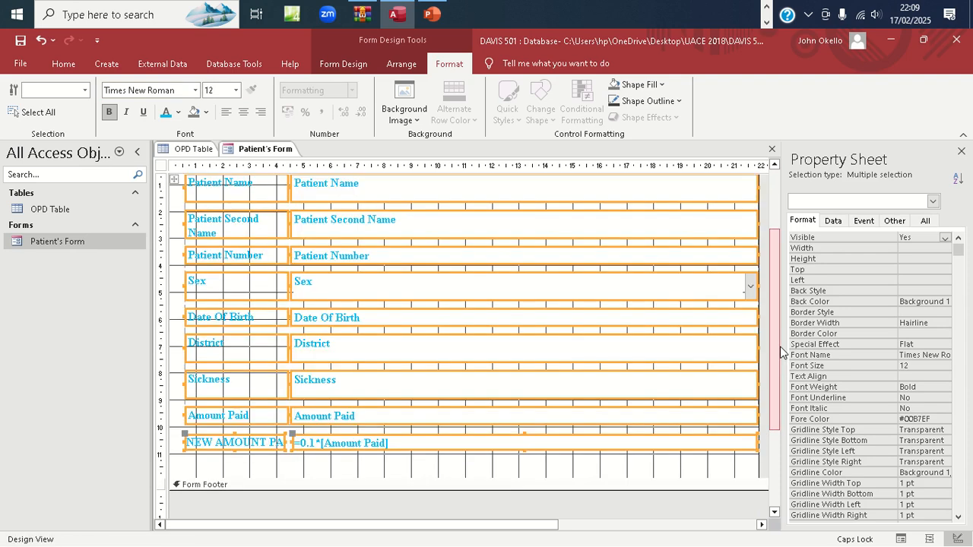
{"action": "left_click_drag", "start_coordinate": [776, 348], "coordinate": [771, 266]}
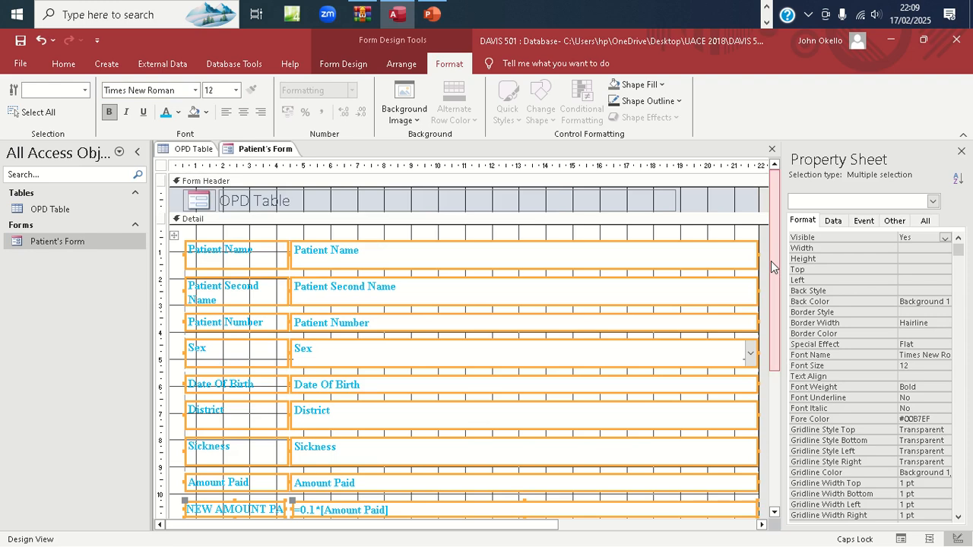
{"action": "left_click", "coordinate": [317, 204]}
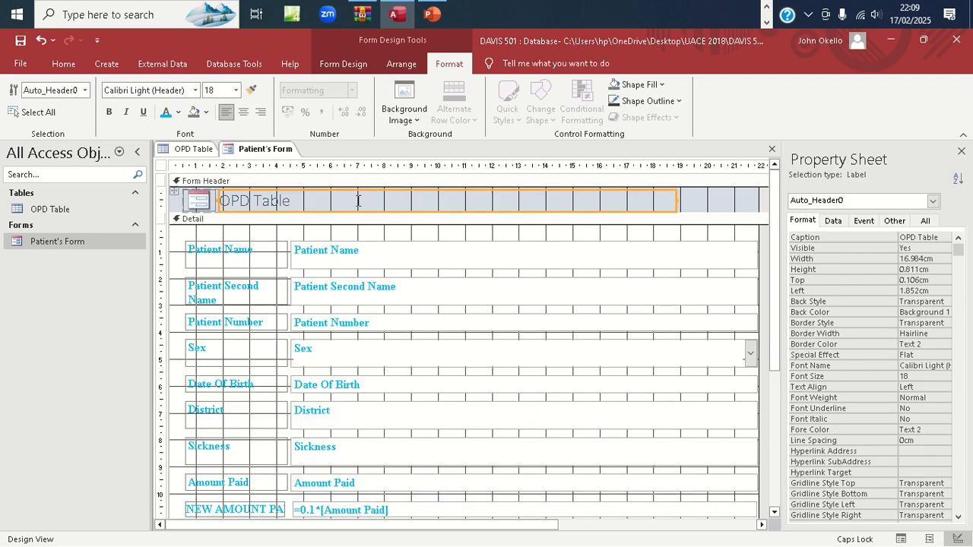
Replace the header title 'OPD Table' with 'STUDENT'S BIO FORM'
{"action": "left_click", "coordinate": [299, 200]}
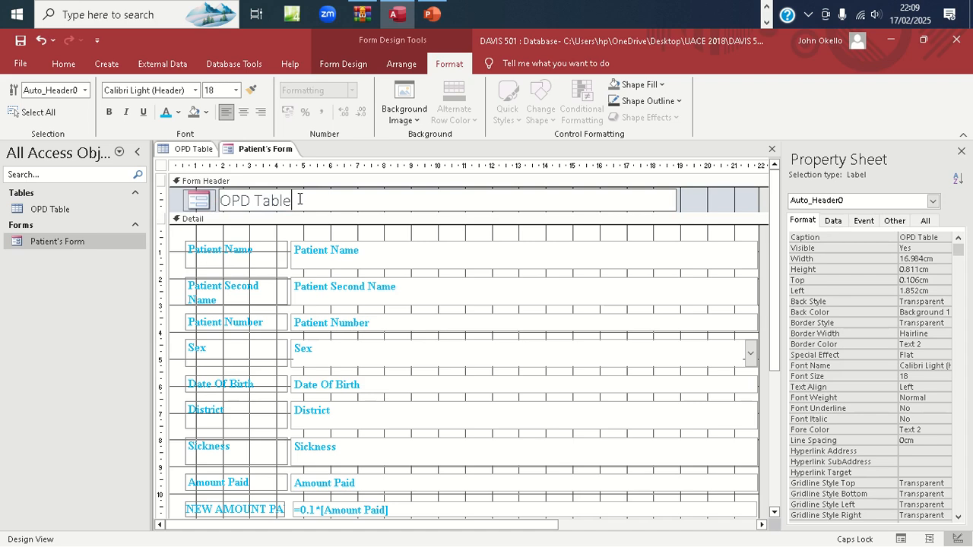
{"action": "key", "text": "BackSpace"}
{"action": "key", "text": "BackSpace"}
{"action": "key", "text": "BackSpace"}
{"action": "key", "text": "BackSpace"}
{"action": "key", "text": "BackSpace"}
{"action": "key", "text": "BackSpace"}
{"action": "key", "text": "BackSpace"}
{"action": "key", "text": "BackSpace"}
{"action": "key", "text": "BackSpace"}
{"action": "type", "text": "FORM"}
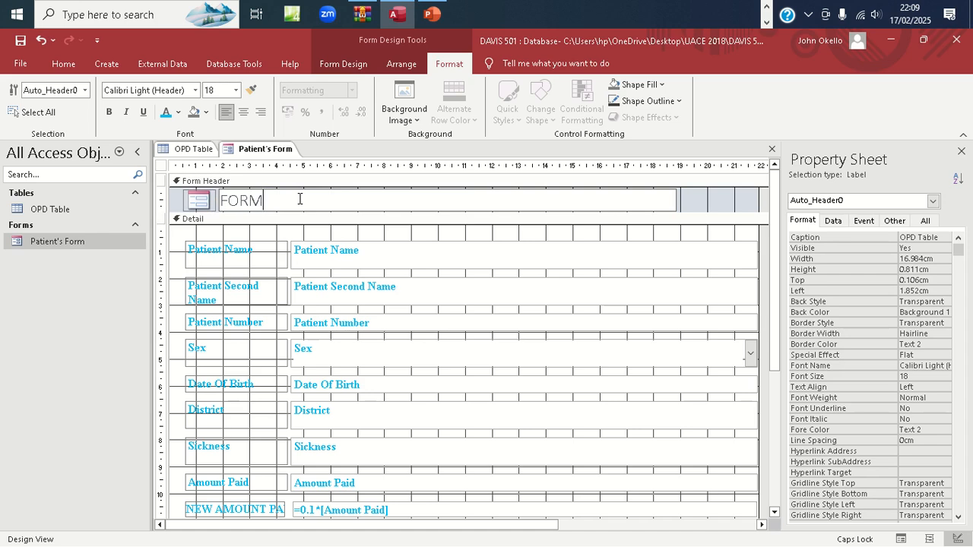
{"action": "key", "text": "BackSpace"}
{"action": "key", "text": "BackSpace"}
{"action": "key", "text": "BackSpace"}
{"action": "key", "text": "BackSpace"}
{"action": "type", "text": "STUDEN"}
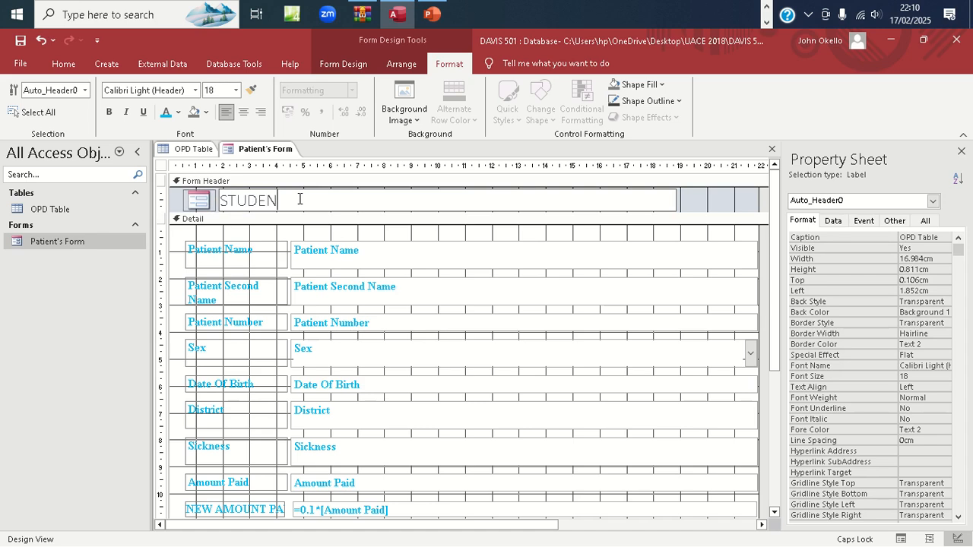
{"action": "type", "text": "T'S BIO FORM"}
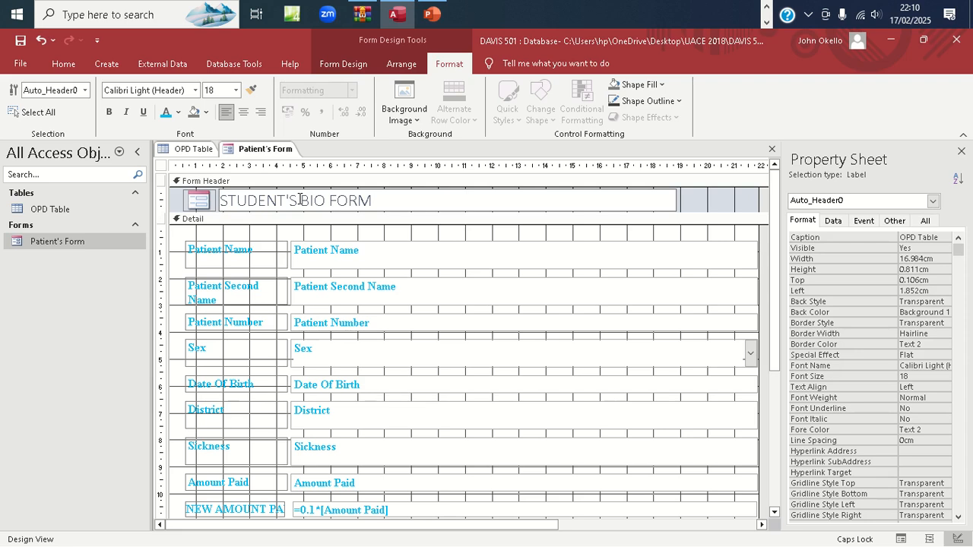
{"action": "left_click", "coordinate": [700, 193]}
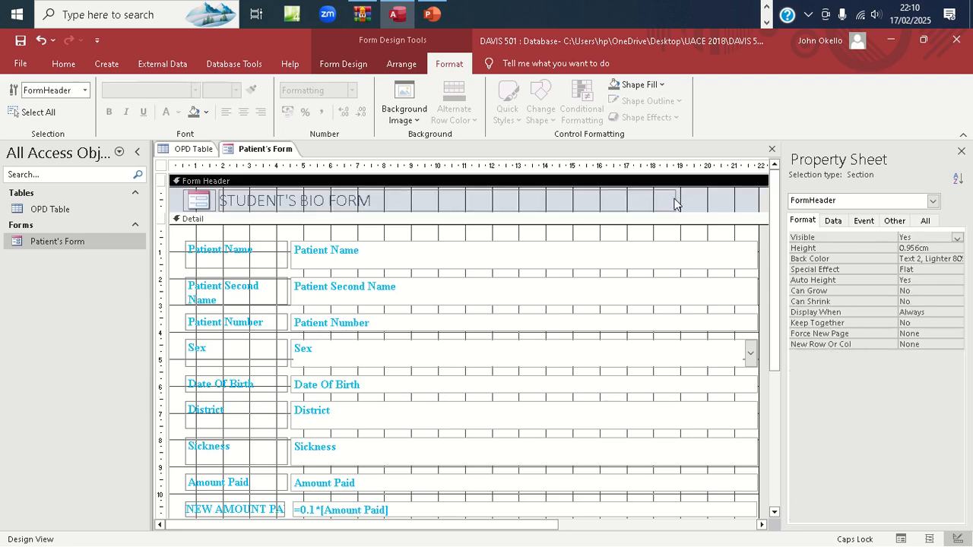
{"action": "left_click", "coordinate": [675, 203]}
Stretch the STUDENT'S BIO FORM title across the header and drag the Form Footer taller
{"action": "left_click_drag", "start_coordinate": [675, 201], "coordinate": [759, 201]}
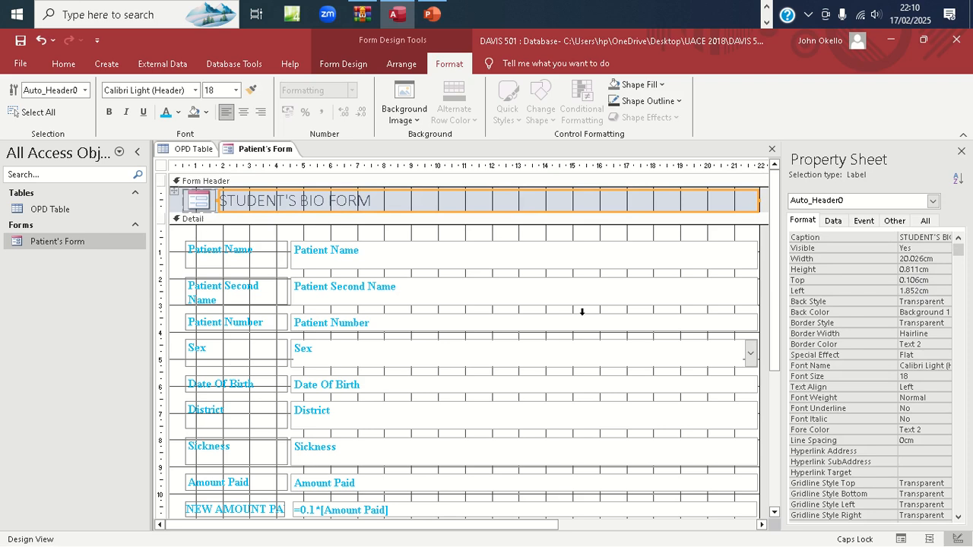
{"action": "left_click_drag", "start_coordinate": [776, 309], "coordinate": [776, 431]}
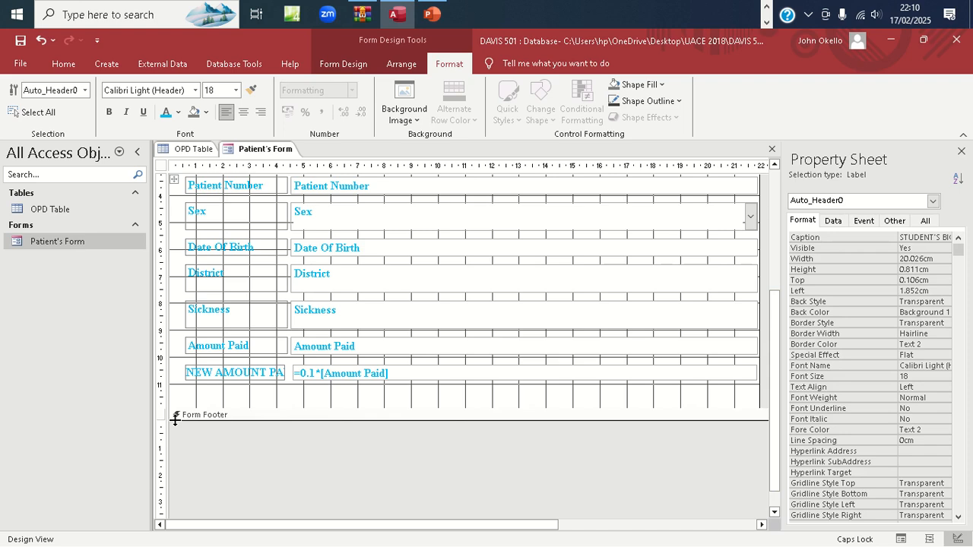
{"action": "left_click_drag", "start_coordinate": [175, 419], "coordinate": [176, 465]}
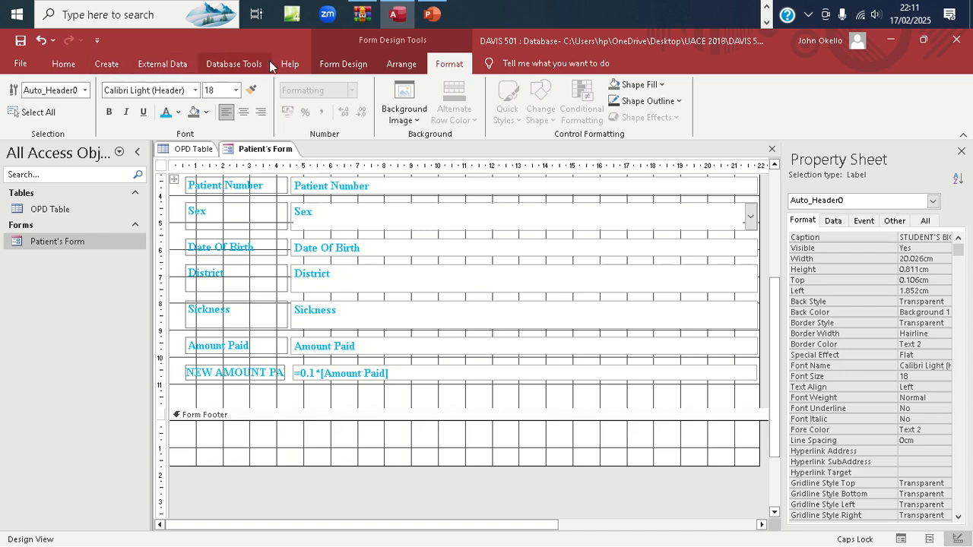
Bring up the Form Design controls for adding to the deeper Form Footer
{"action": "left_click", "coordinate": [350, 64]}
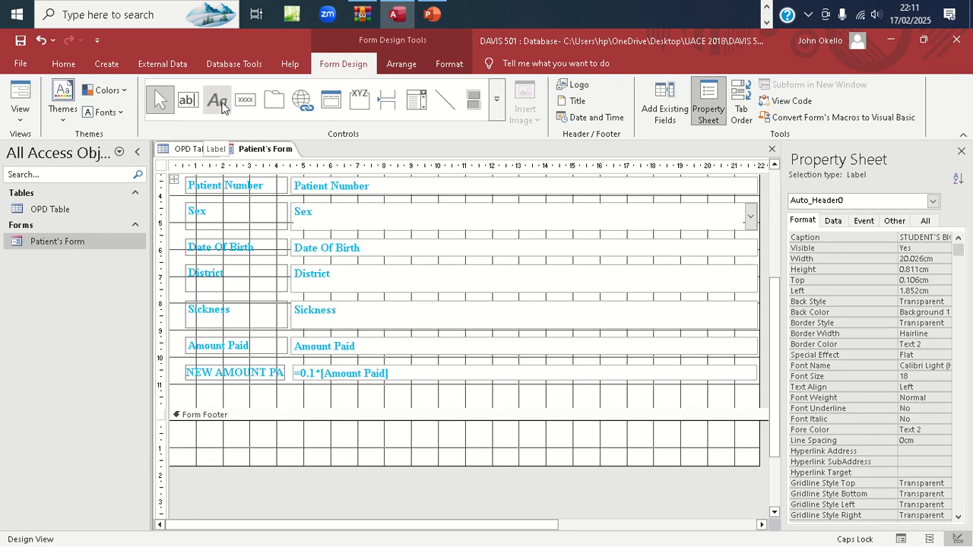
Pick the Label (Aa) control from the Controls group
{"action": "left_click", "coordinate": [219, 101]}
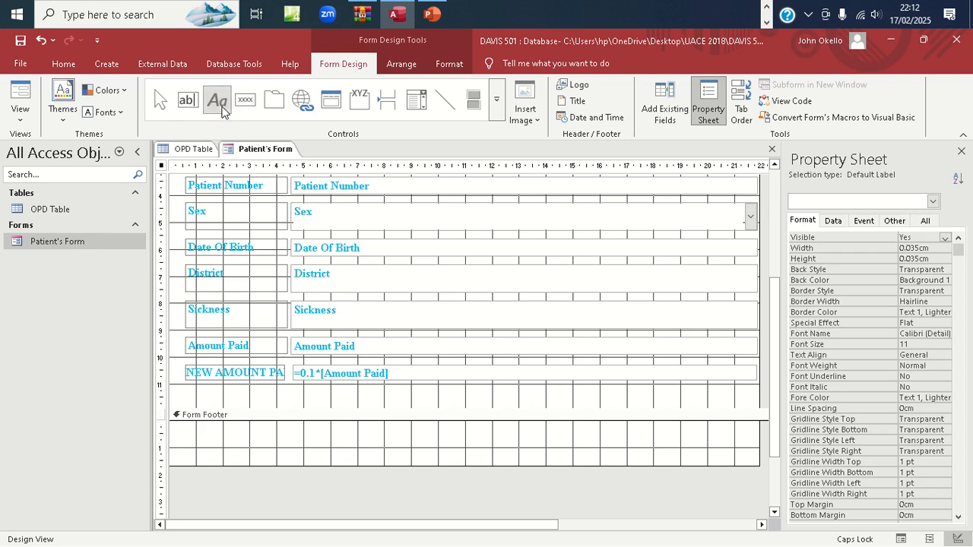
{"action": "left_click", "coordinate": [222, 108]}
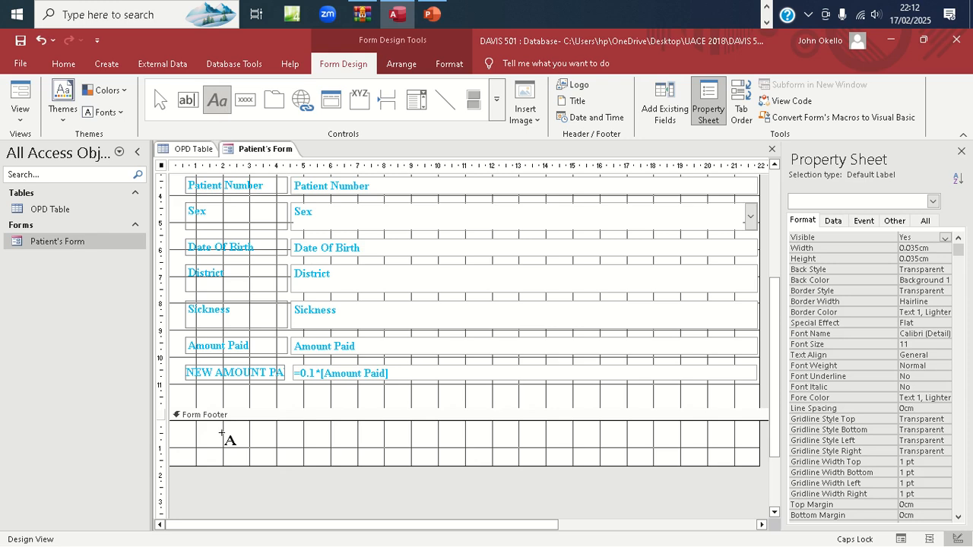
Draw a wide label across the Form Footer and enter the student's name and number
{"action": "left_click_drag", "start_coordinate": [222, 433], "coordinate": [743, 458]}
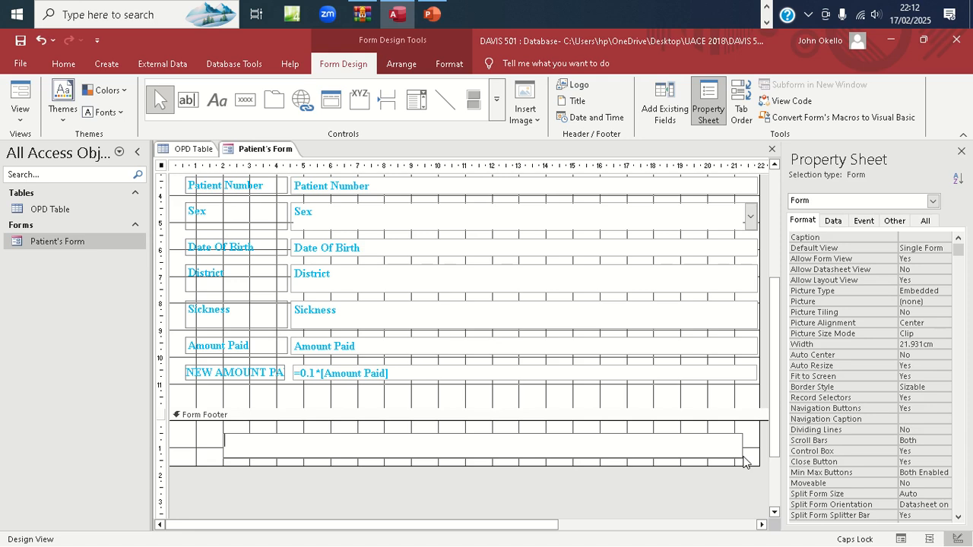
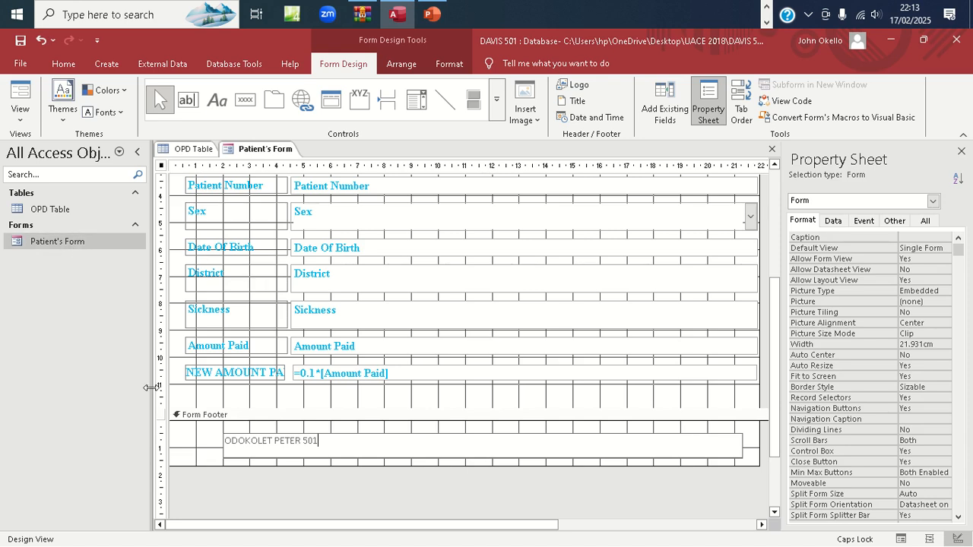
{"action": "key", "text": "Return"}
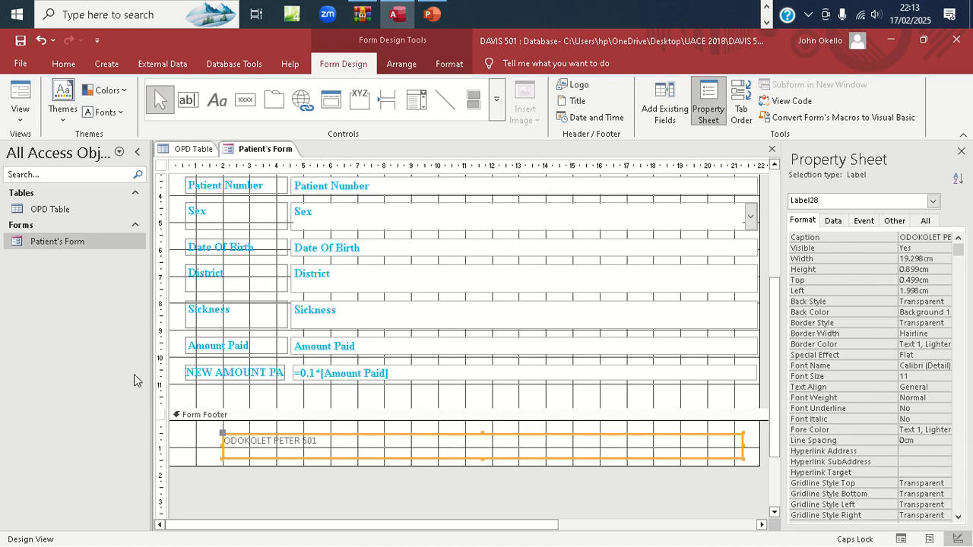
{"action": "double_click", "coordinate": [79, 240]}
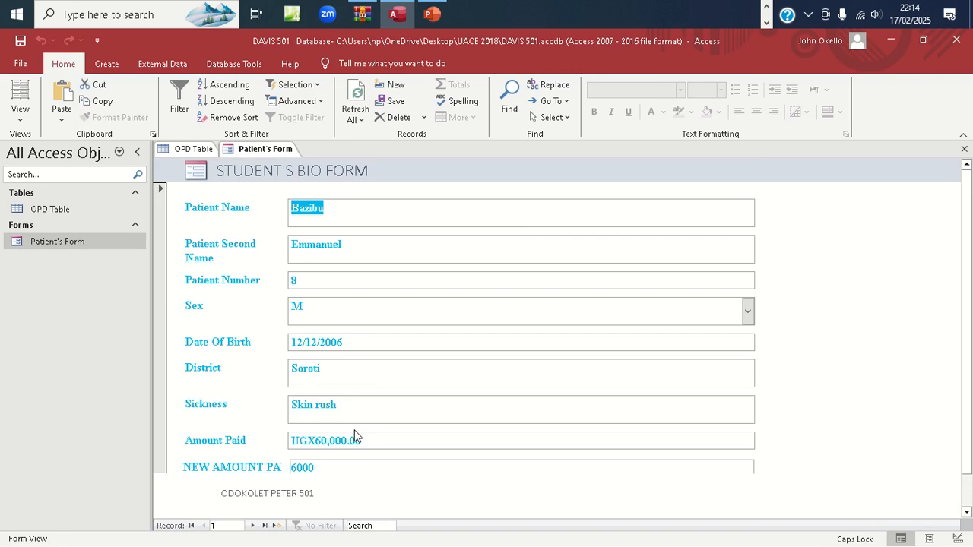
{"action": "scroll", "coordinate": [967, 280], "scroll_direction": "down", "scroll_amount": 2}
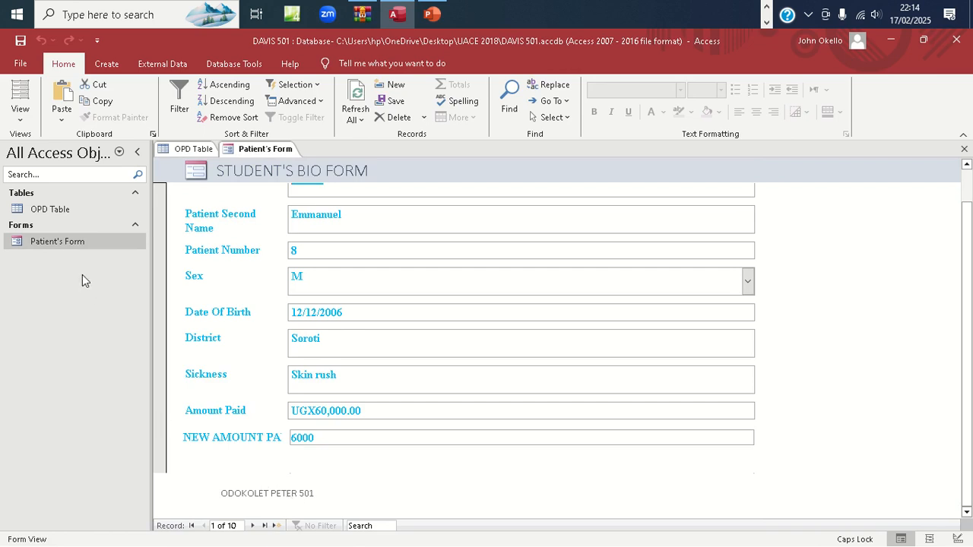
{"action": "right_click", "coordinate": [93, 241]}
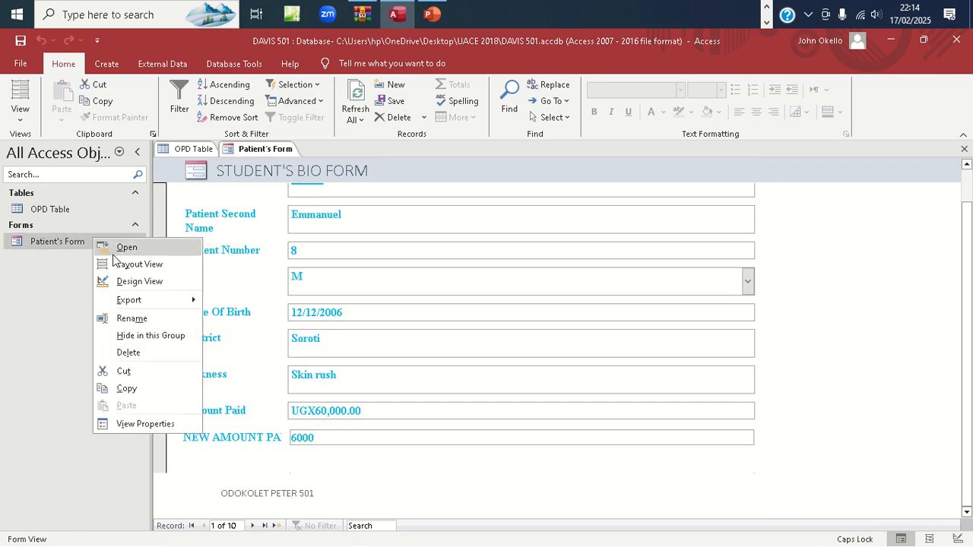
{"action": "left_click", "coordinate": [129, 281]}
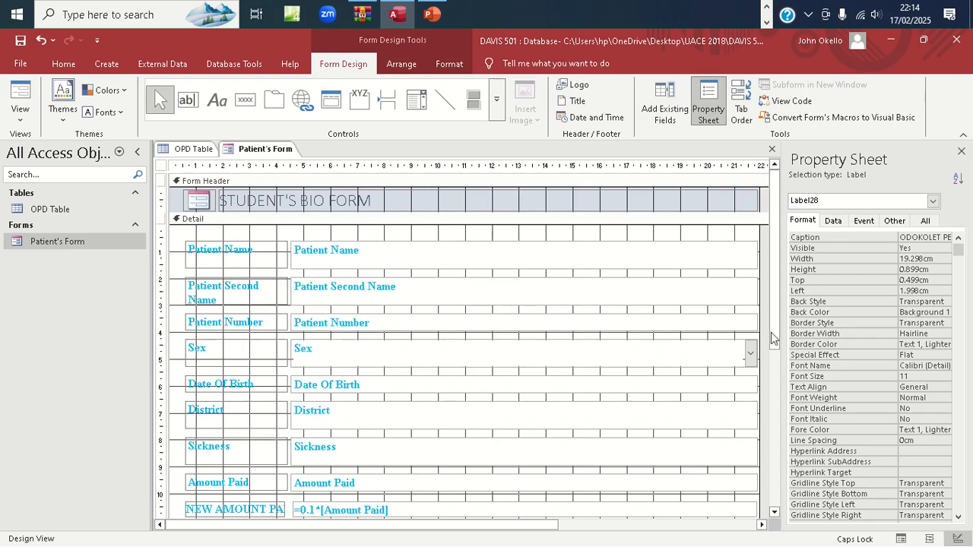
Make the footer name label blue, bold, 18-point Times New Roman, centred in its box
{"action": "left_click_drag", "start_coordinate": [776, 339], "coordinate": [780, 473]}
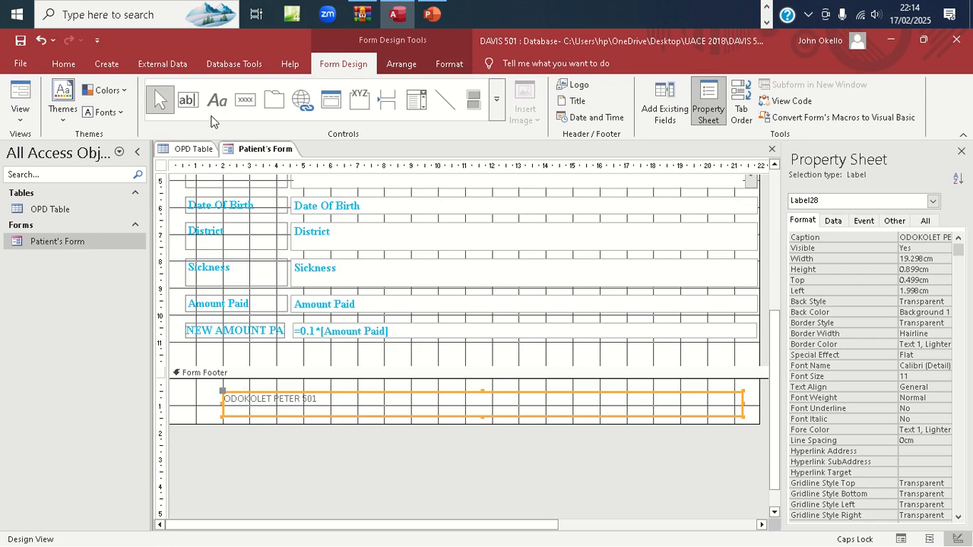
{"action": "left_click", "coordinate": [450, 65]}
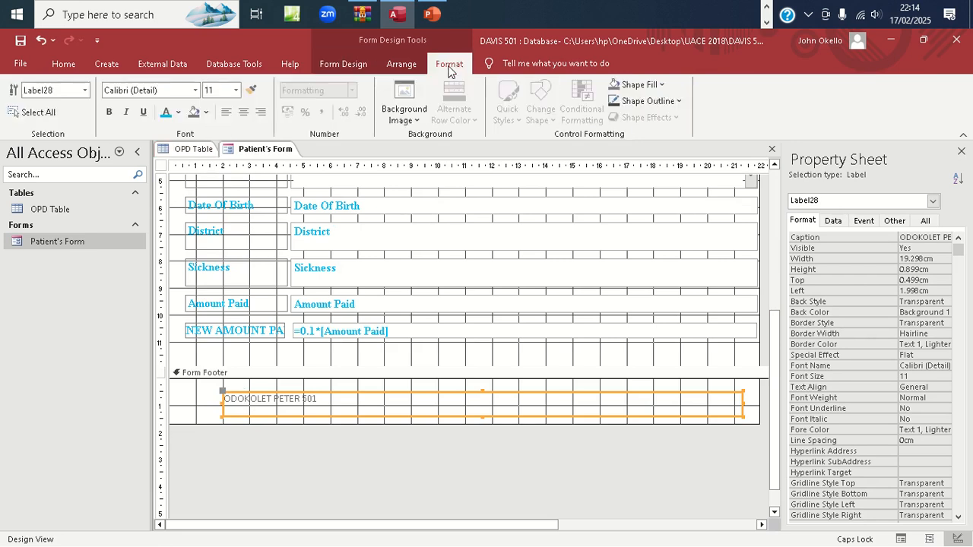
{"action": "left_click", "coordinate": [165, 113]}
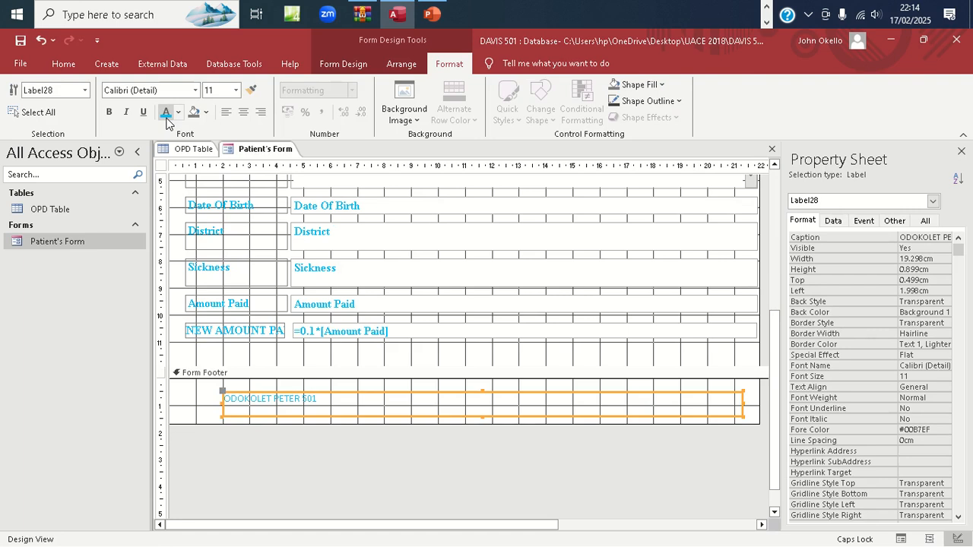
{"action": "left_click", "coordinate": [236, 90]}
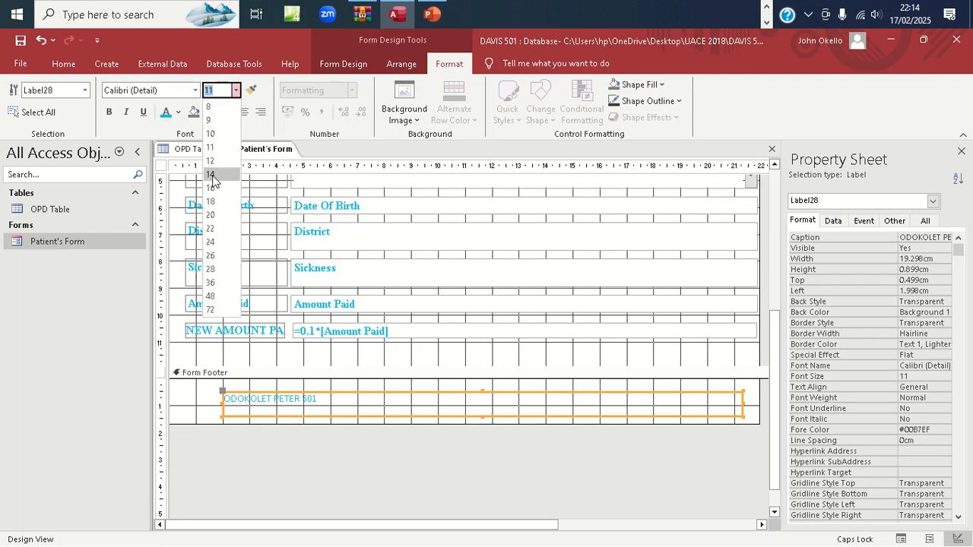
{"action": "left_click", "coordinate": [211, 201]}
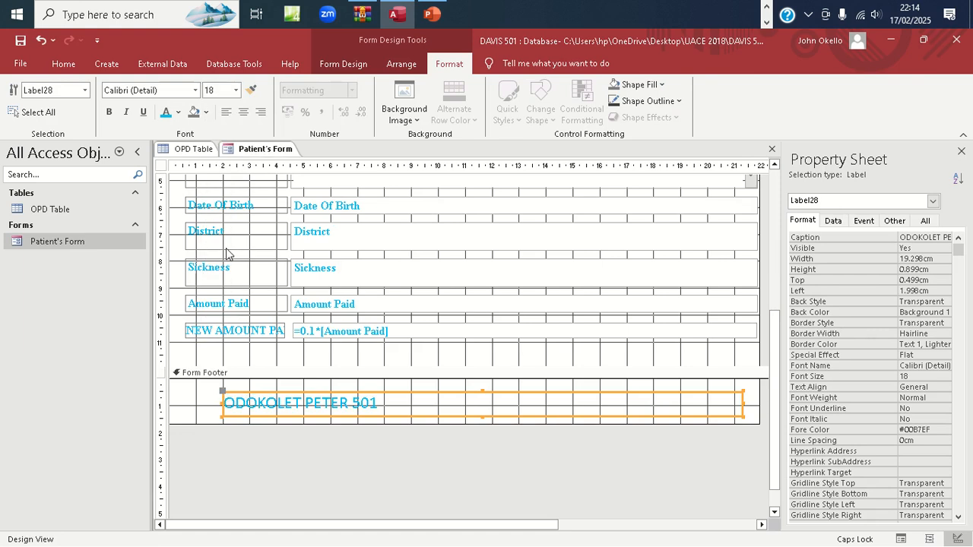
{"action": "left_click", "coordinate": [195, 90]}
{"action": "type", "text": "Times New Roman"}
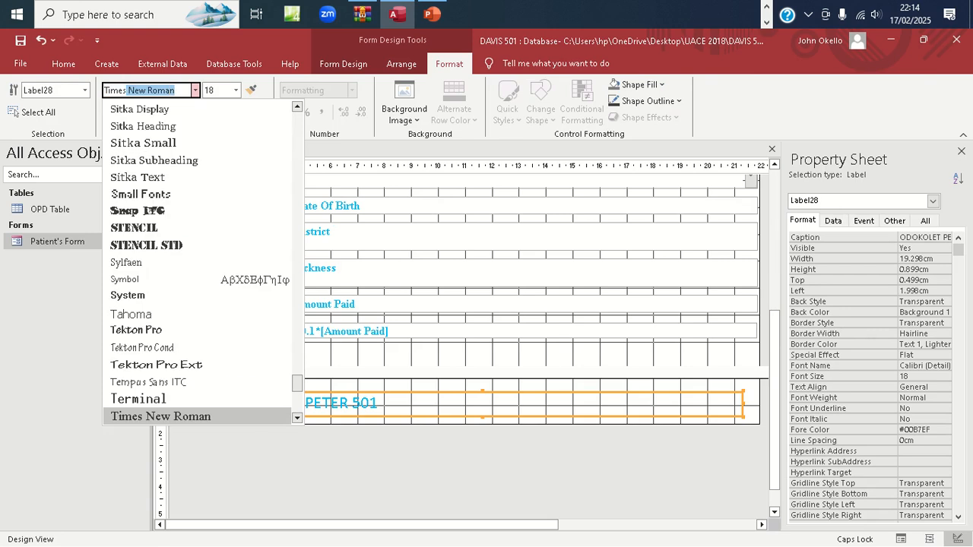
{"action": "key", "text": "Return"}
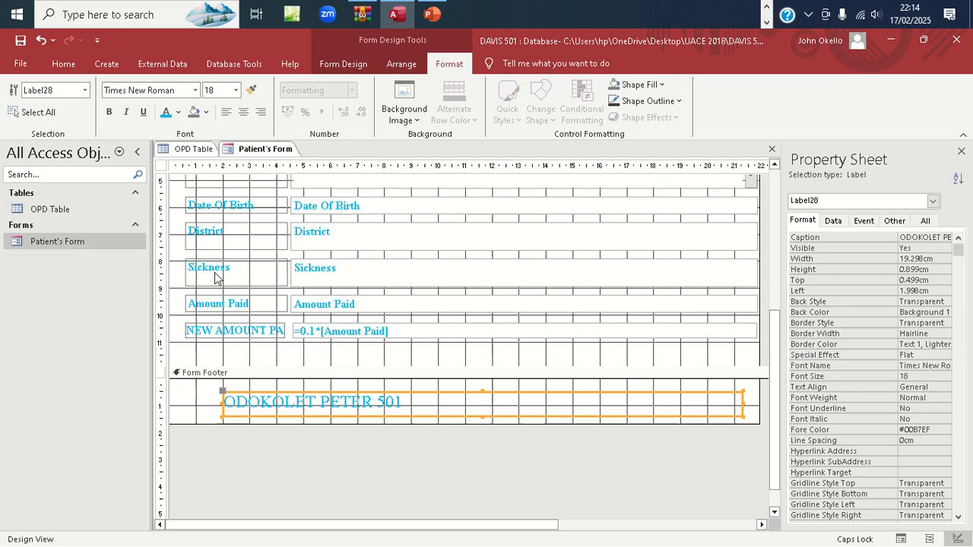
{"action": "left_click", "coordinate": [108, 111]}
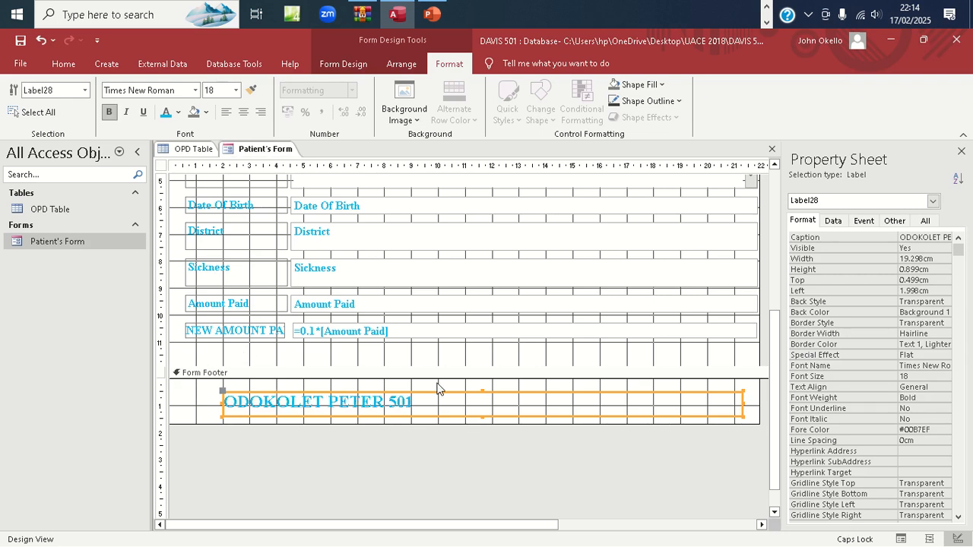
{"action": "left_click", "coordinate": [243, 113]}
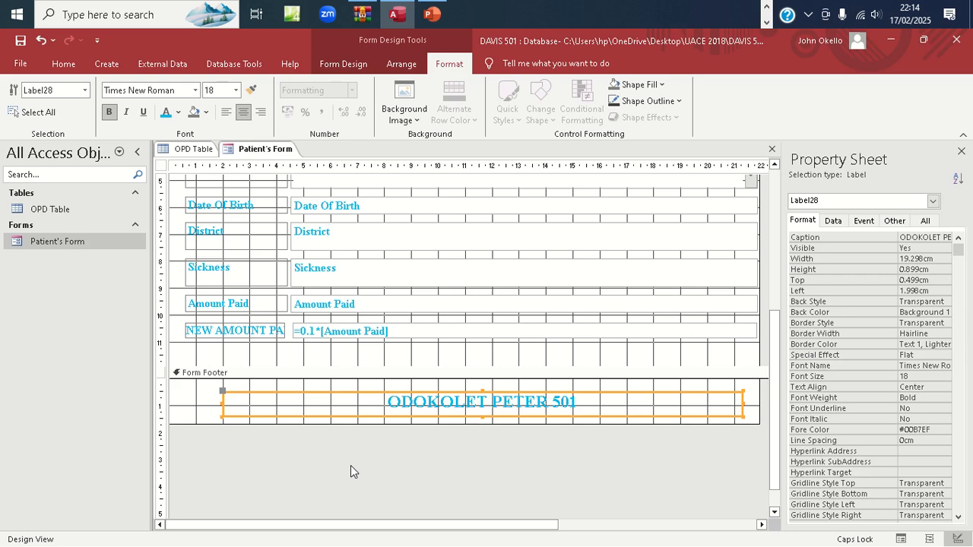
{"action": "double_click", "coordinate": [90, 244]}
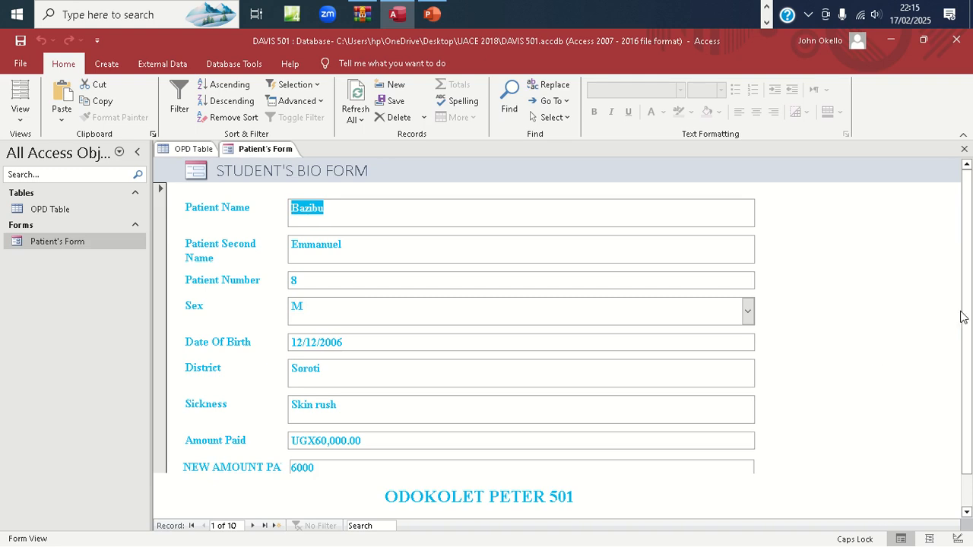
Adjust the open Patient's Form view to check the styled footer name label
{"action": "mouse_move", "coordinate": [967, 313]}
{"action": "left_mouse_down"}
{"action": "mouse_move", "coordinate": [970, 380]}
{"action": "mouse_move", "coordinate": [969, 274]}
{"action": "mouse_move", "coordinate": [970, 414]}
{"action": "mouse_move", "coordinate": [962, 269]}
{"action": "mouse_move", "coordinate": [972, 409]}
{"action": "mouse_move", "coordinate": [966, 326]}
{"action": "left_mouse_up"}
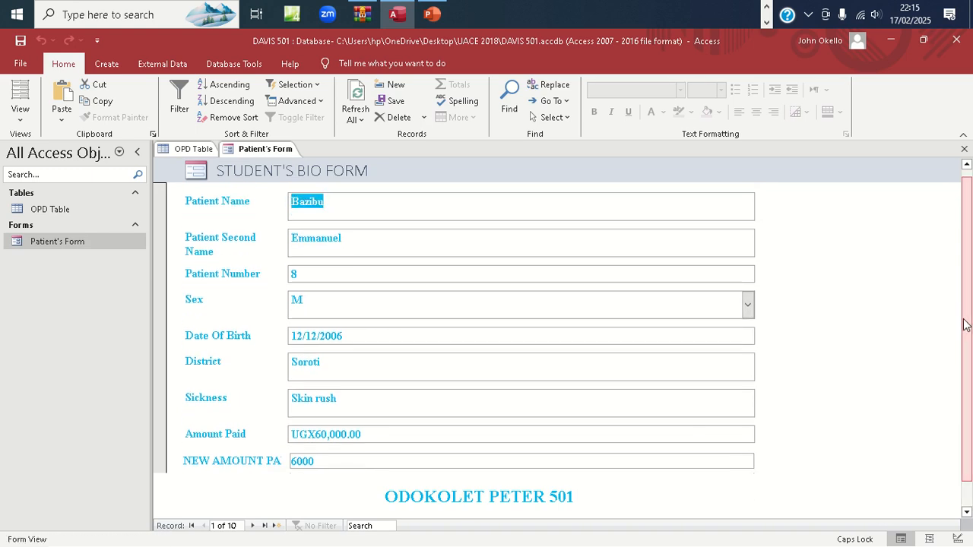